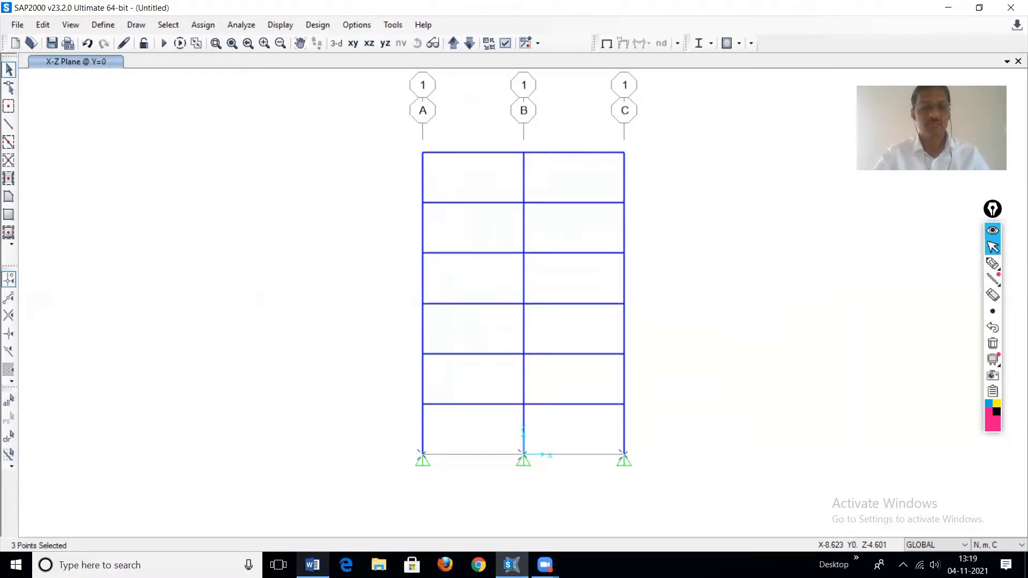
Step: Open the Validatation examples Word document to review the joint modelling rigid zone factor notes
{"action": "left_click", "coordinate": [96, 566]}
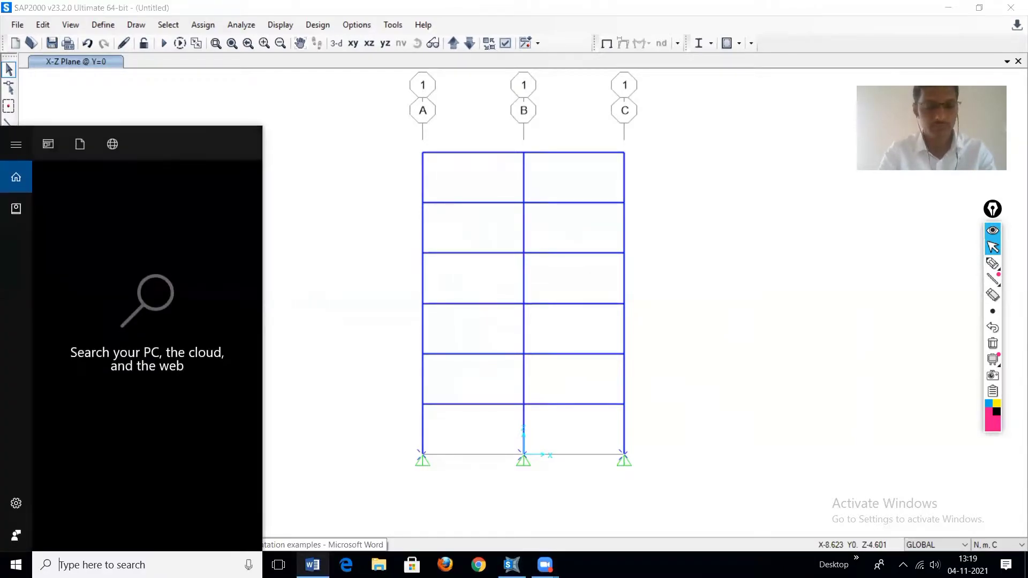
{"action": "type", "text": "wor"}
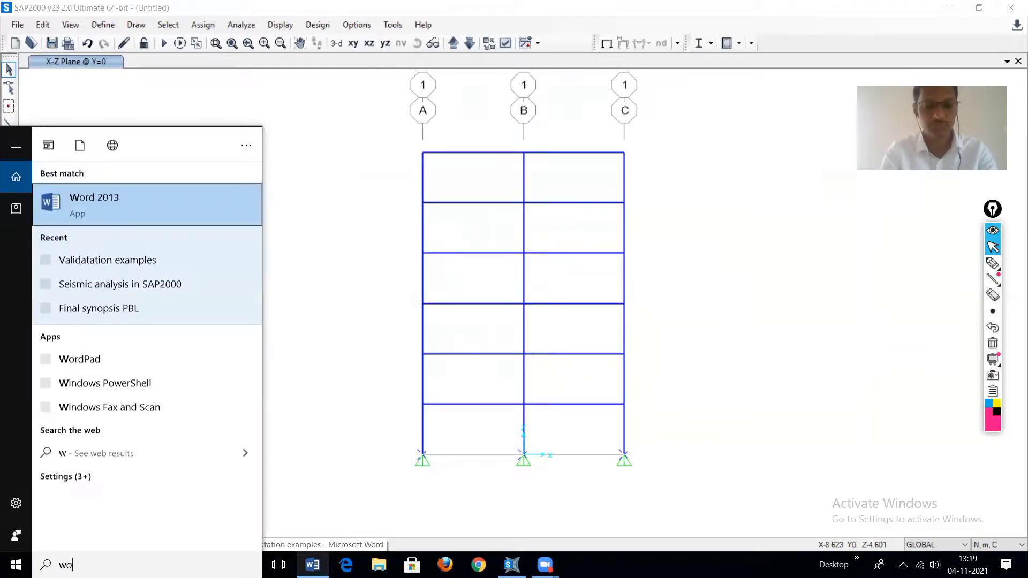
{"action": "left_click", "coordinate": [122, 259]}
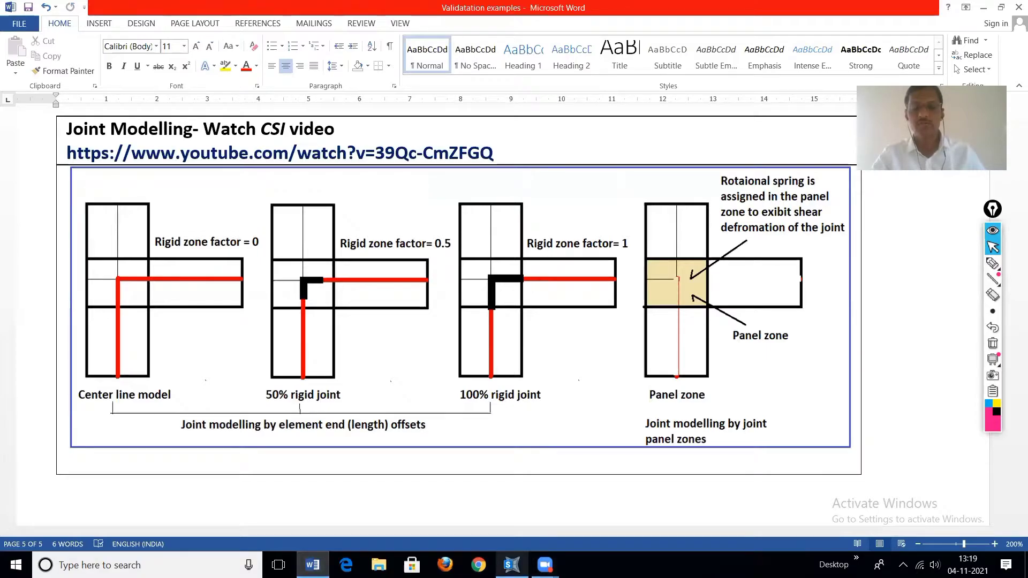
Step: Return to SAP2000, select the whole frame and assign automatic end length offsets with a rigid zone factor of 0
{"action": "left_click", "coordinate": [512, 564]}
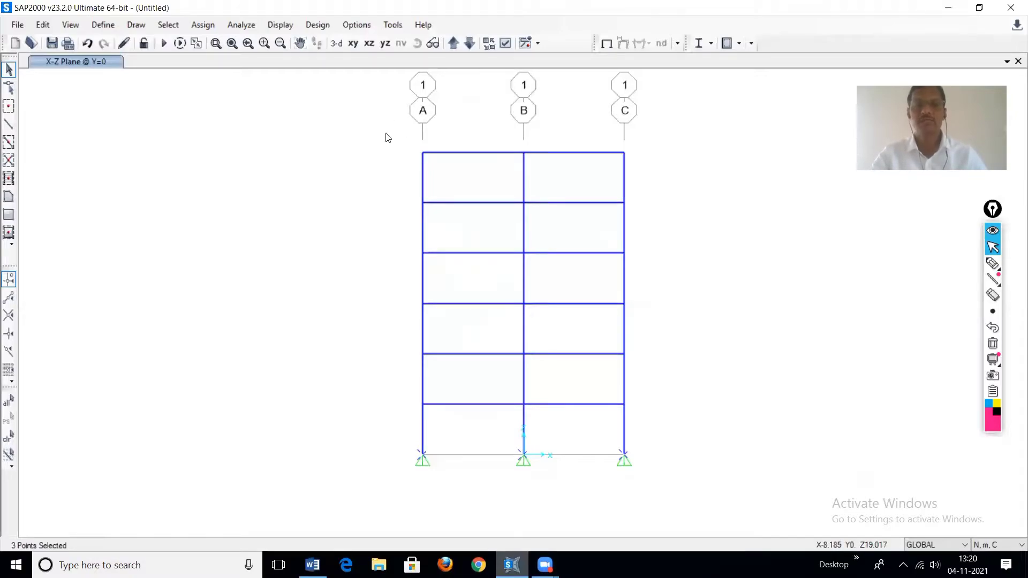
{"action": "left_click_drag", "start_coordinate": [384, 128], "coordinate": [642, 452]}
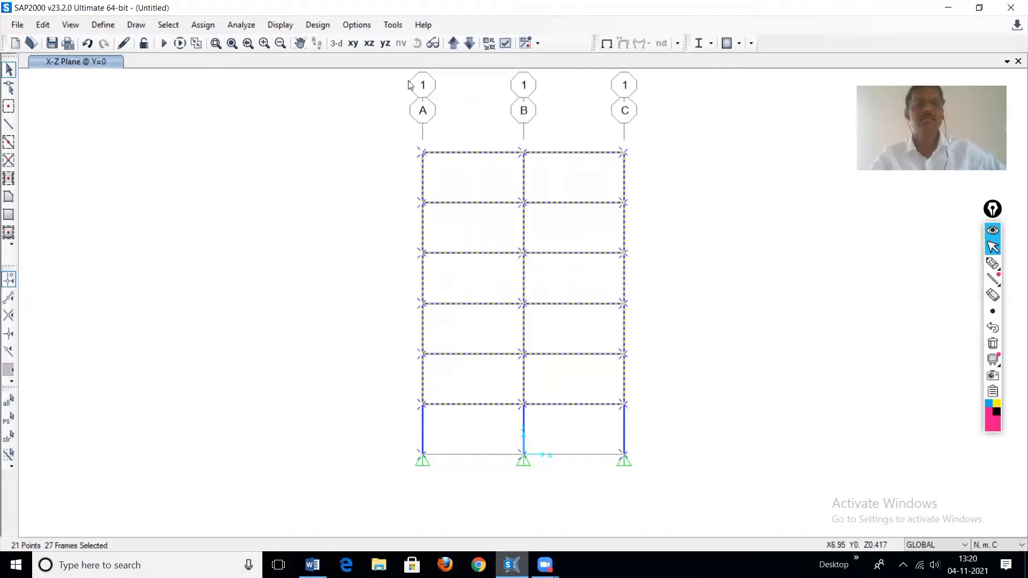
{"action": "left_click", "coordinate": [202, 27]}
{"action": "mouse_move", "coordinate": [216, 59]}
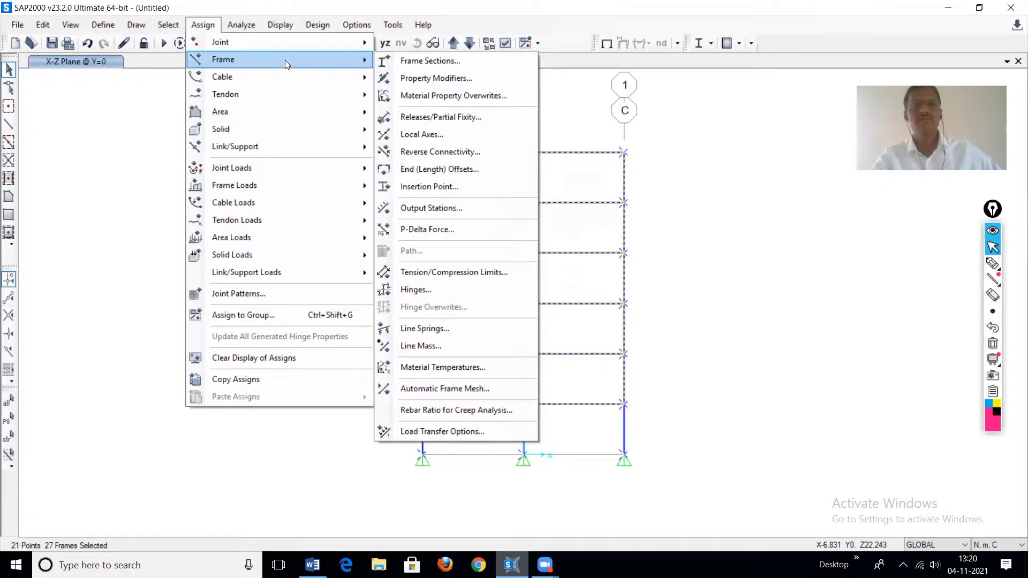
{"action": "left_click", "coordinate": [467, 169]}
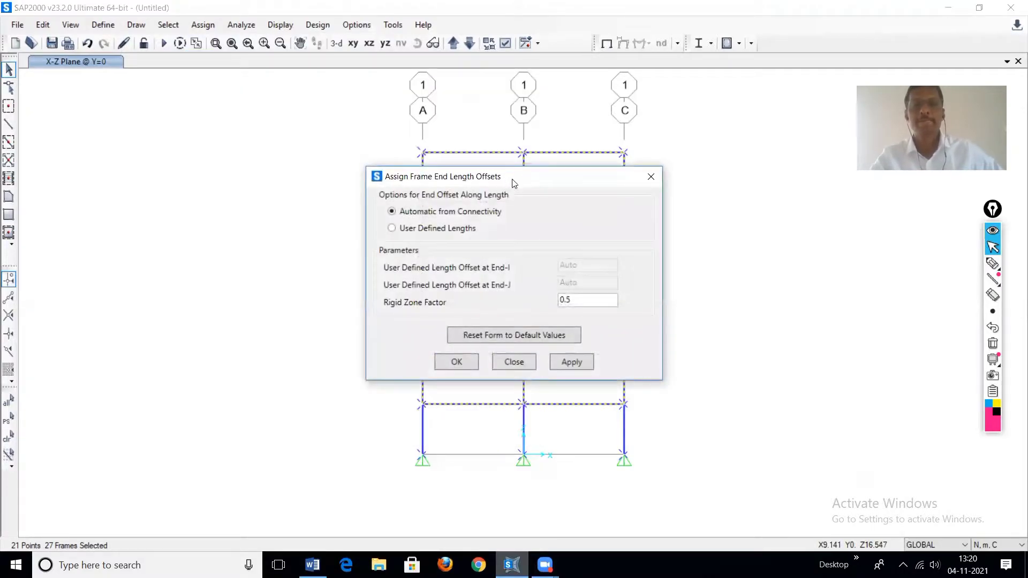
{"action": "mouse_move", "coordinate": [512, 180]}
{"action": "left_mouse_down"}
{"action": "mouse_move", "coordinate": [324, 222]}
{"action": "mouse_move", "coordinate": [231, 153]}
{"action": "left_mouse_up"}
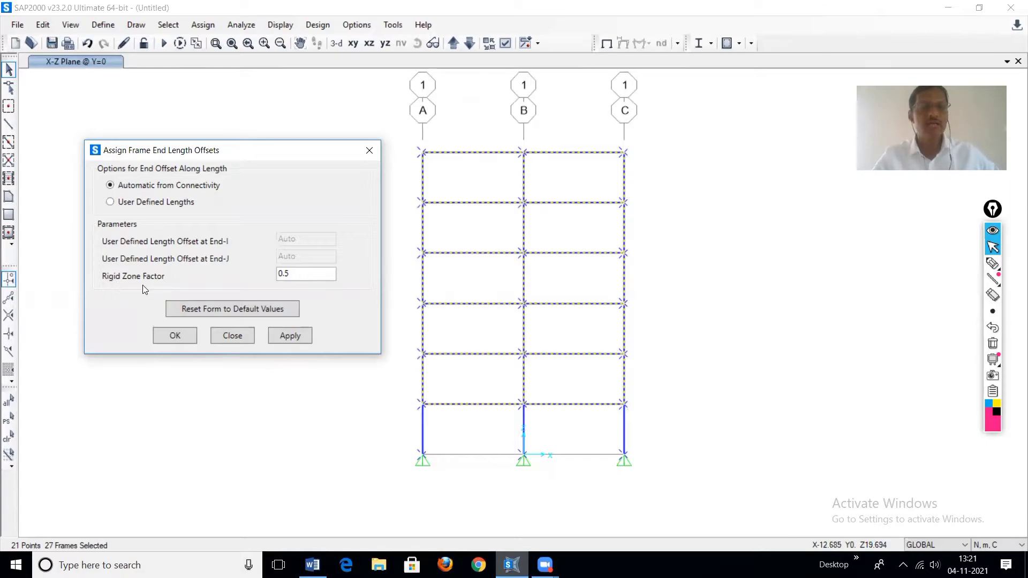
{"action": "left_click_drag", "start_coordinate": [295, 272], "coordinate": [267, 277]}
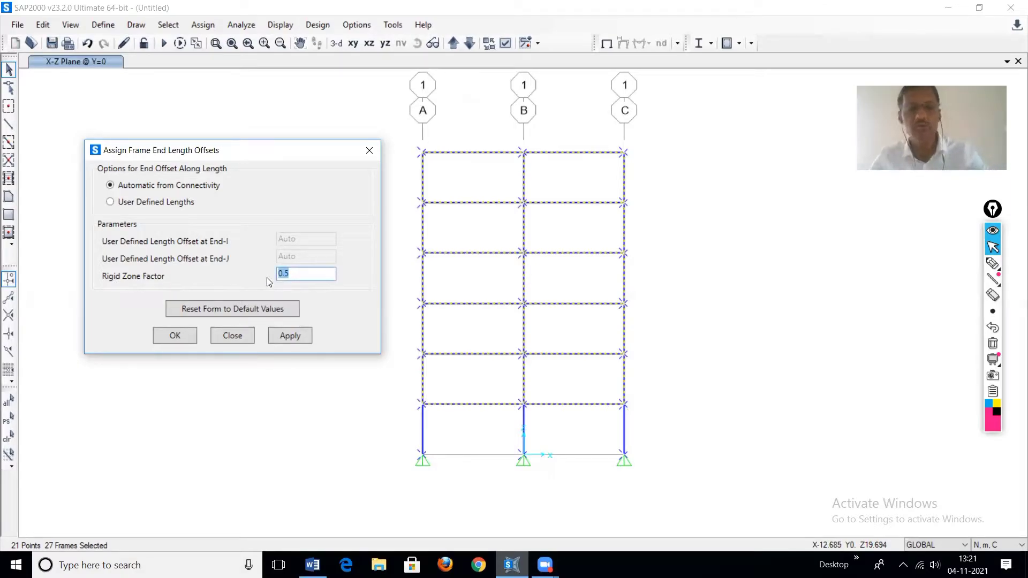
{"action": "type", "text": "0"}
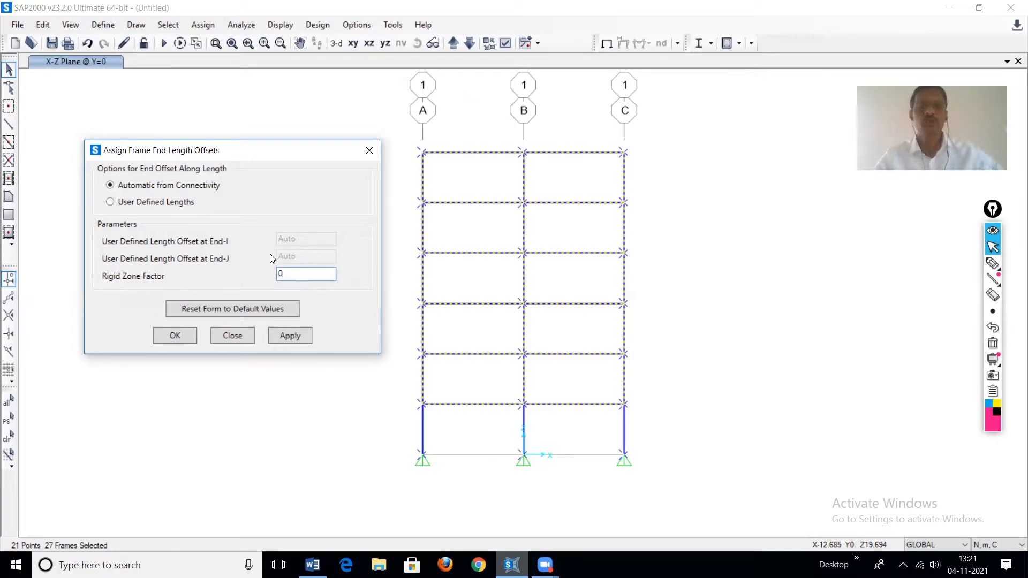
{"action": "left_click", "coordinate": [290, 335]}
{"action": "left_click", "coordinate": [174, 336]}
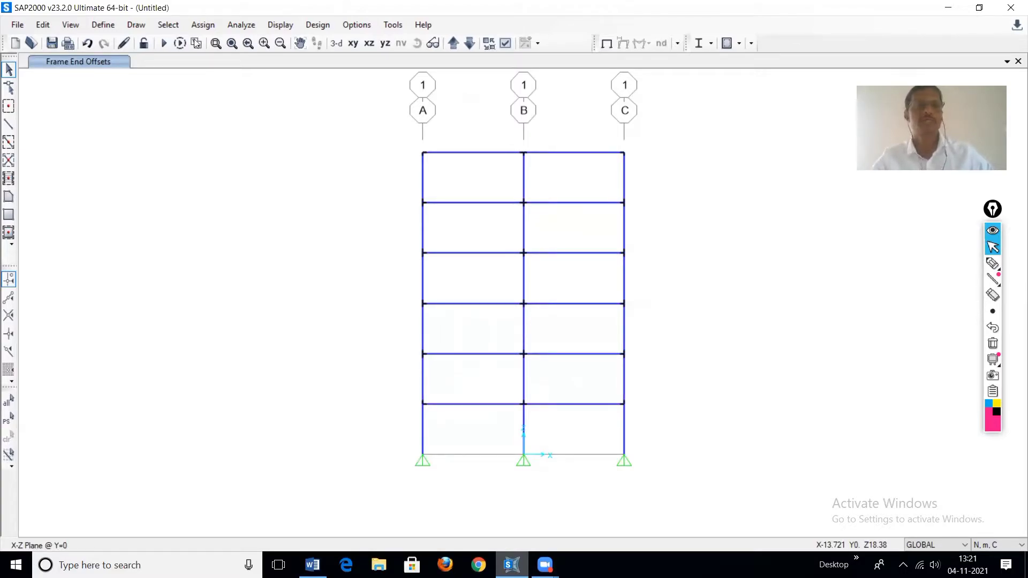
Step: Set the DEAD case to not run and run the analysis, saving the model as asd
{"action": "left_click", "coordinate": [163, 44]}
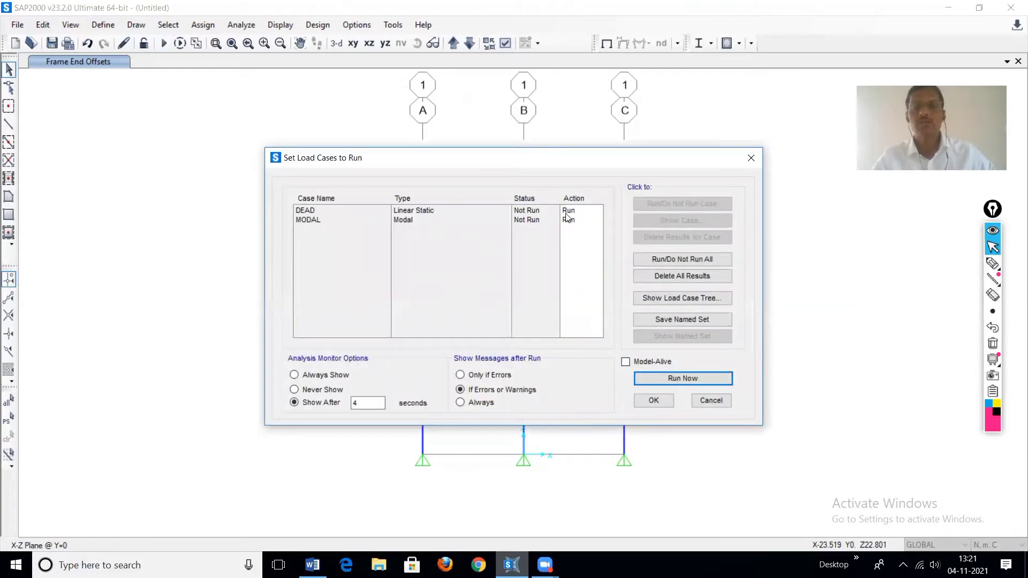
{"action": "left_click", "coordinate": [569, 211]}
{"action": "left_click", "coordinate": [664, 206]}
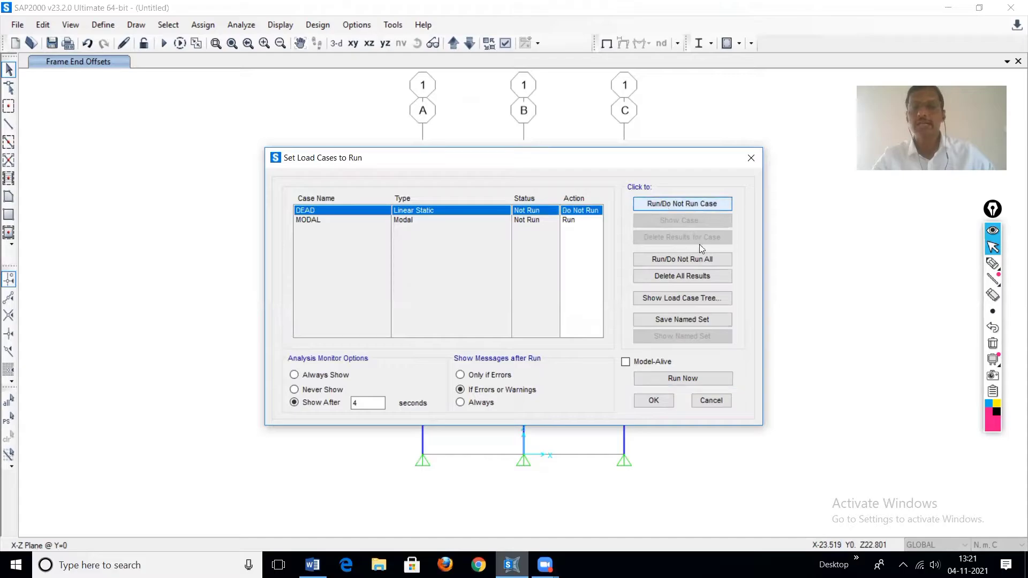
{"action": "left_click", "coordinate": [696, 379]}
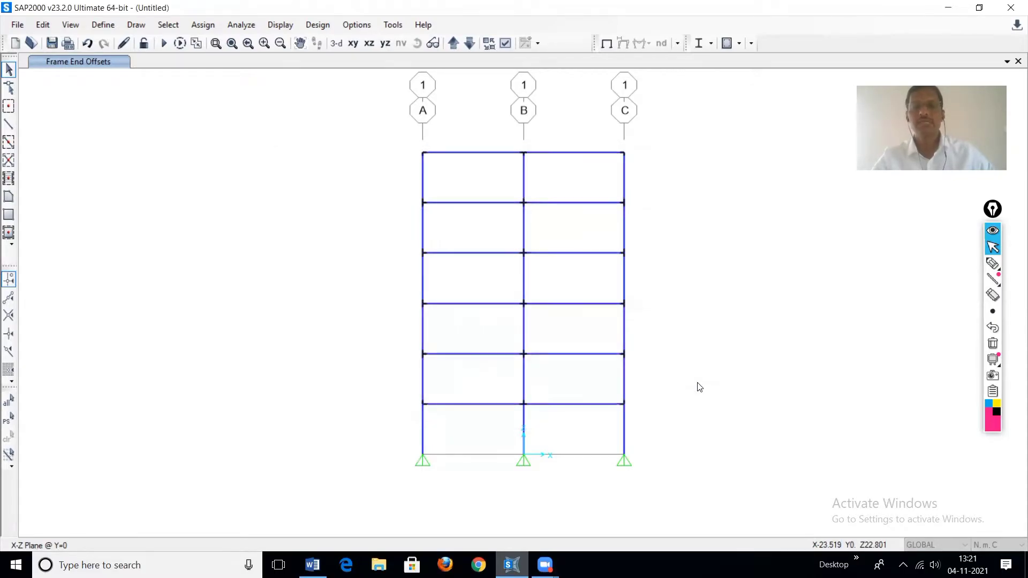
{"action": "type", "text": "asd"}
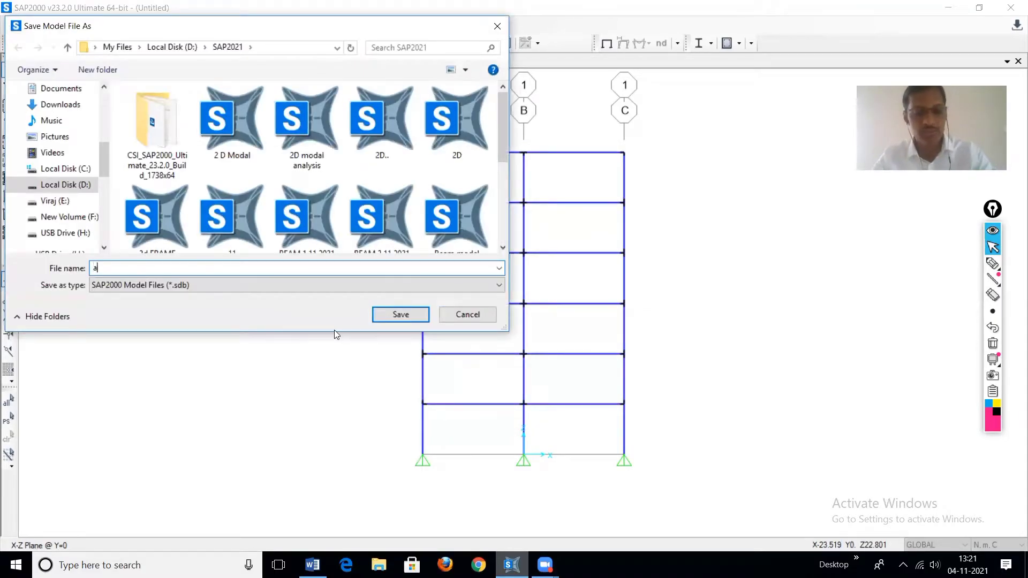
{"action": "left_click", "coordinate": [405, 315]}
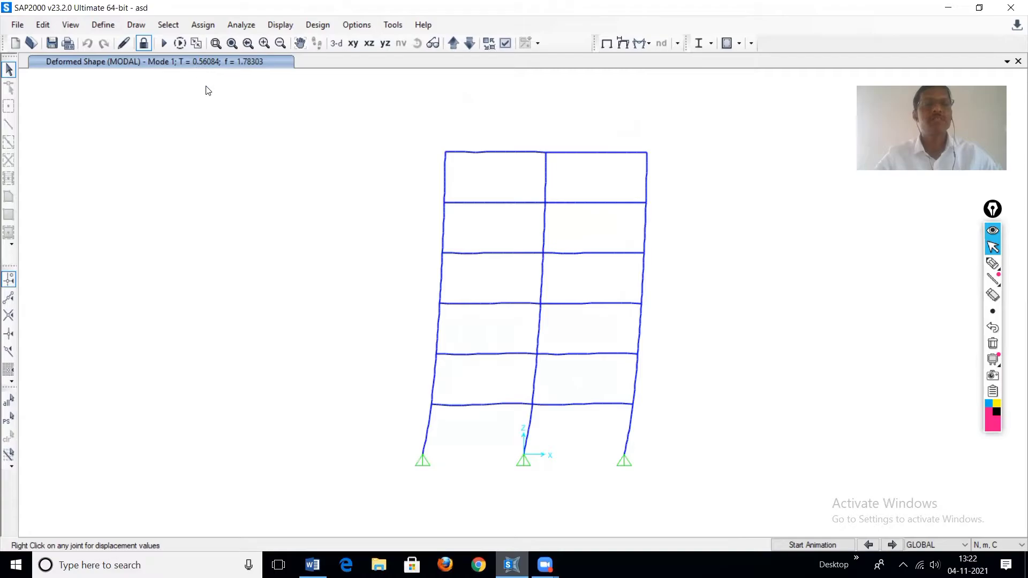
Step: Handwrite the mode 1 period note "1- 0.56" on the screen with the annotation pen
{"action": "mouse_move", "coordinate": [996, 286]}
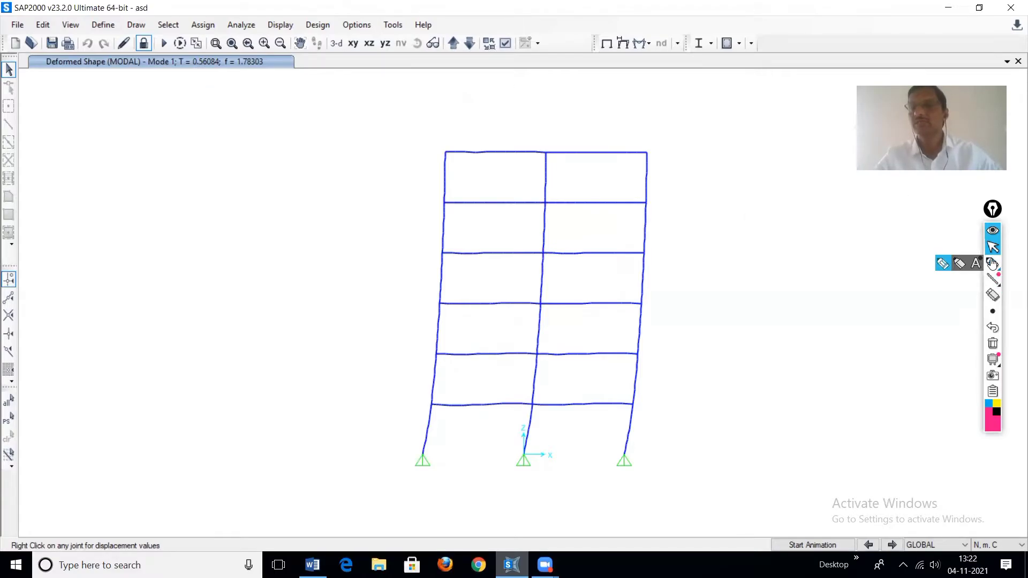
{"action": "left_click", "coordinate": [992, 264]}
{"action": "mouse_move", "coordinate": [75, 174]}
{"action": "left_mouse_down"}
{"action": "mouse_move", "coordinate": [75, 187]}
{"action": "mouse_move", "coordinate": [134, 192]}
{"action": "mouse_move", "coordinate": [138, 179]}
{"action": "mouse_move", "coordinate": [157, 191]}
{"action": "mouse_move", "coordinate": [172, 177]}
{"action": "mouse_move", "coordinate": [185, 188]}
{"action": "left_mouse_up"}
{"action": "left_click", "coordinate": [86, 184]}
{"action": "left_click", "coordinate": [143, 184]}
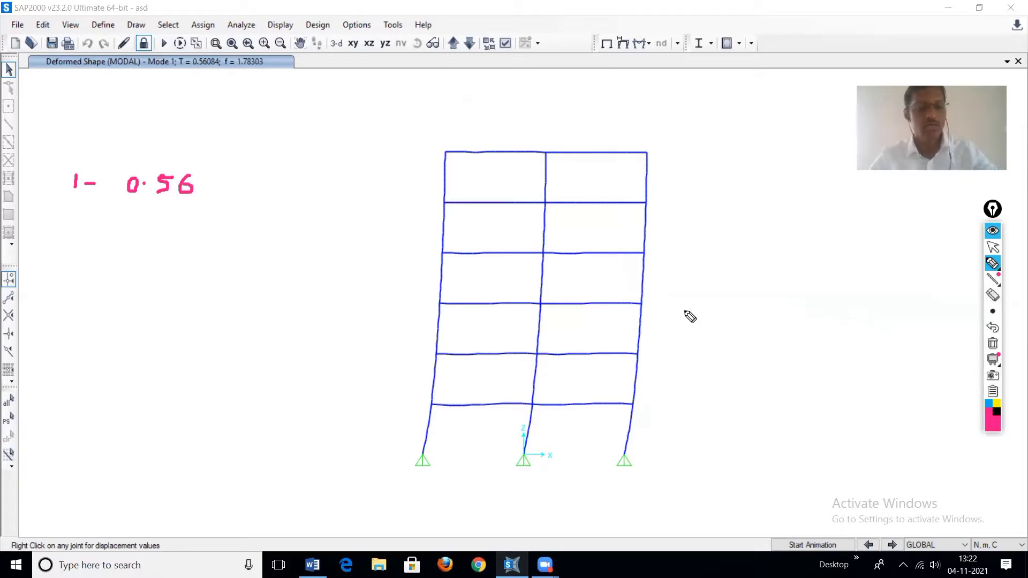
{"action": "key", "text": "Escape"}
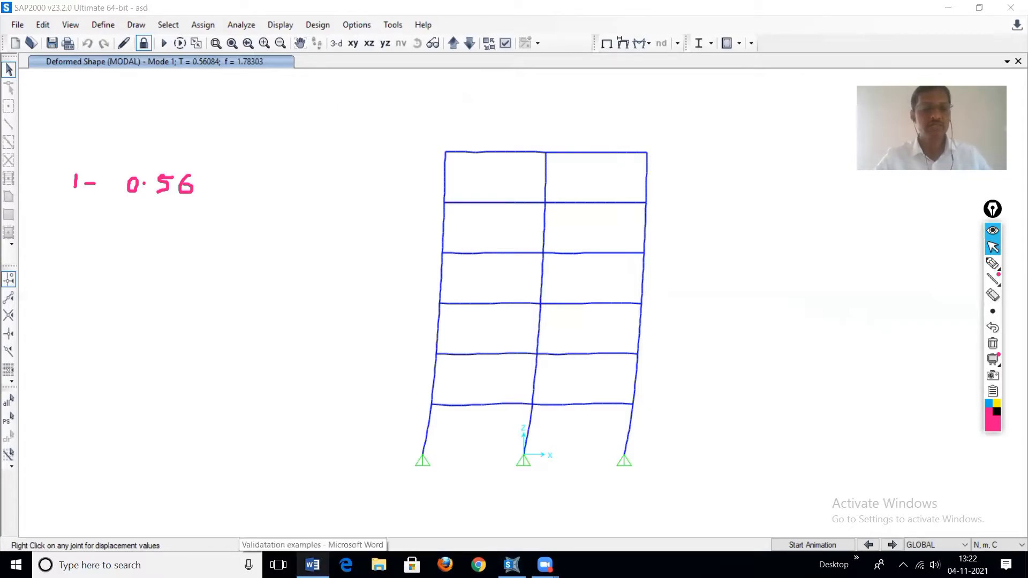
Step: Reopen the Validatation examples Word document to compare against the rigid zone factor diagrams
{"action": "key", "text": "super"}
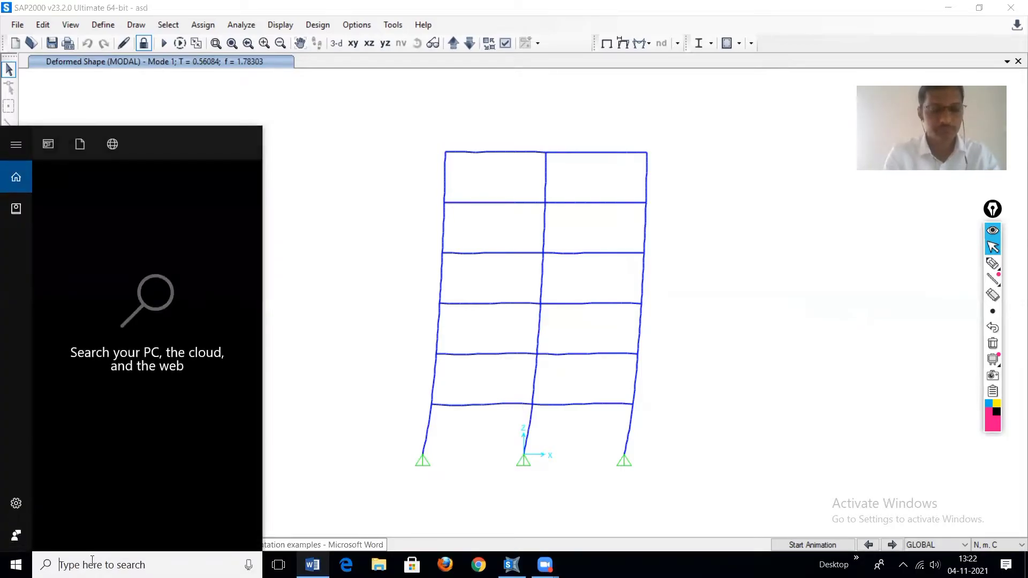
{"action": "type", "text": "va"}
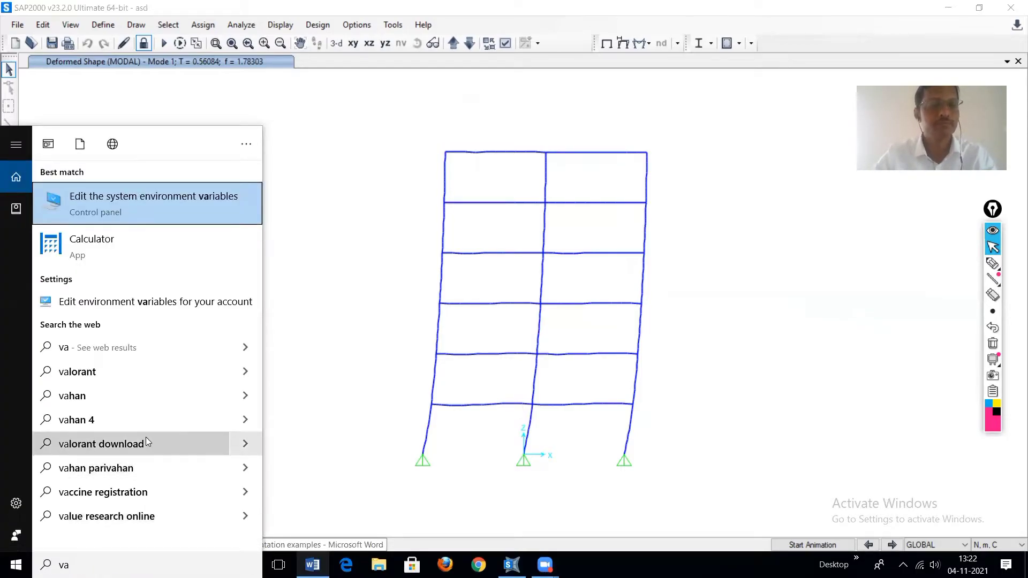
{"action": "key", "text": "BackSpace"}
{"action": "key", "text": "BackSpace"}
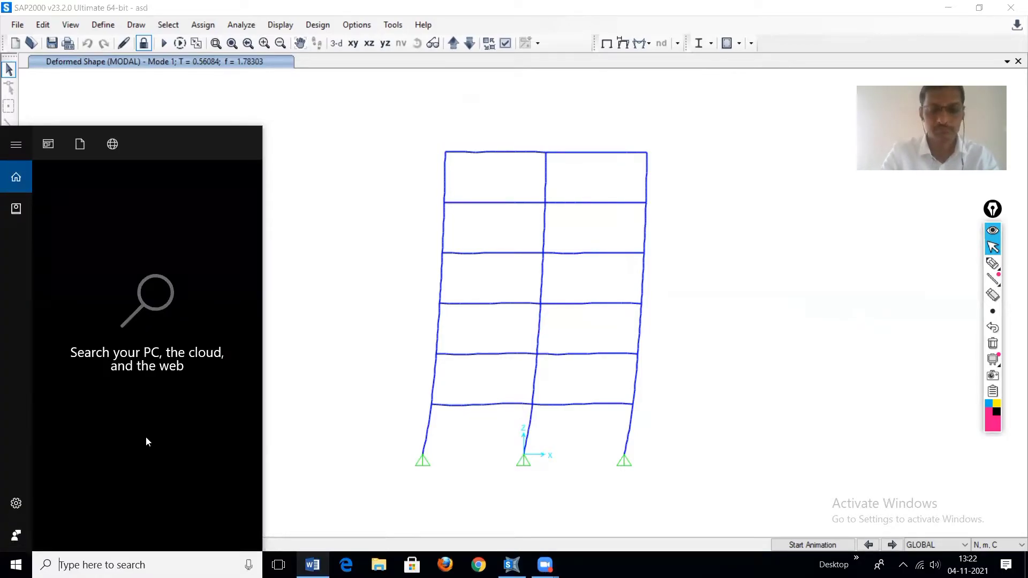
{"action": "type", "text": "wo"}
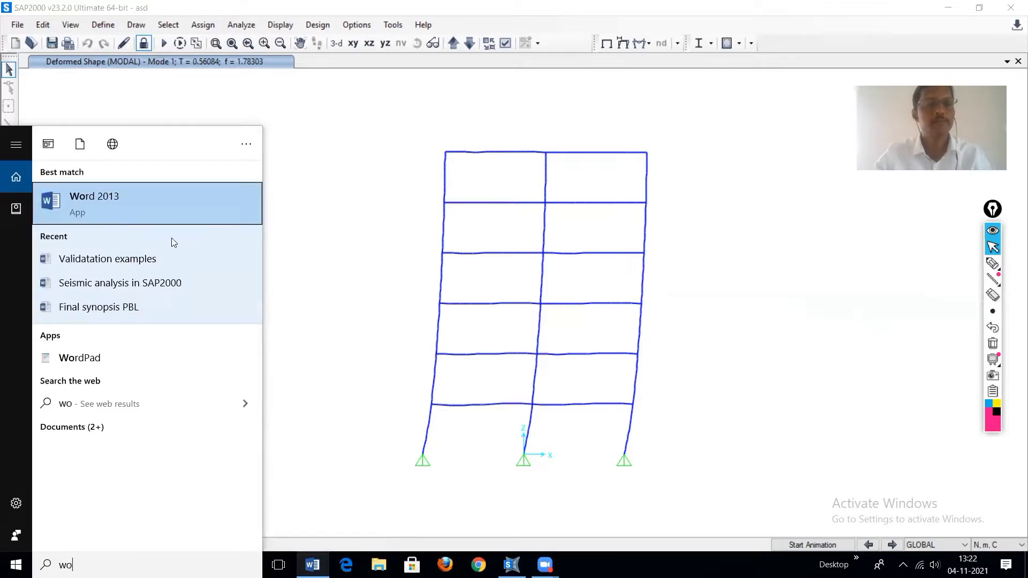
{"action": "left_click", "coordinate": [144, 259]}
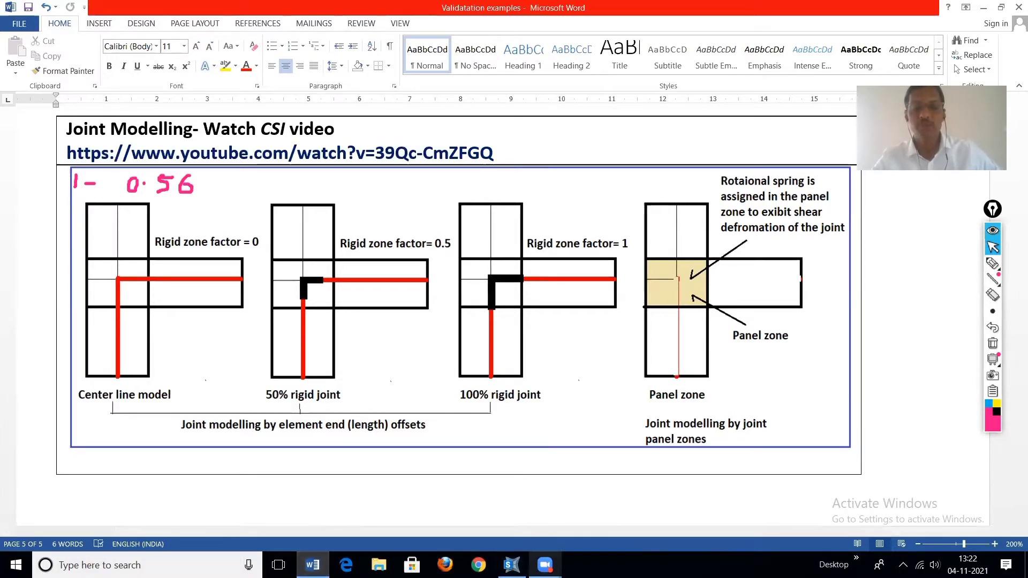
Step: Return to SAP2000, unlock the model, select the frame and assign a rigid zone factor of 0.5
{"action": "left_click", "coordinate": [512, 564]}
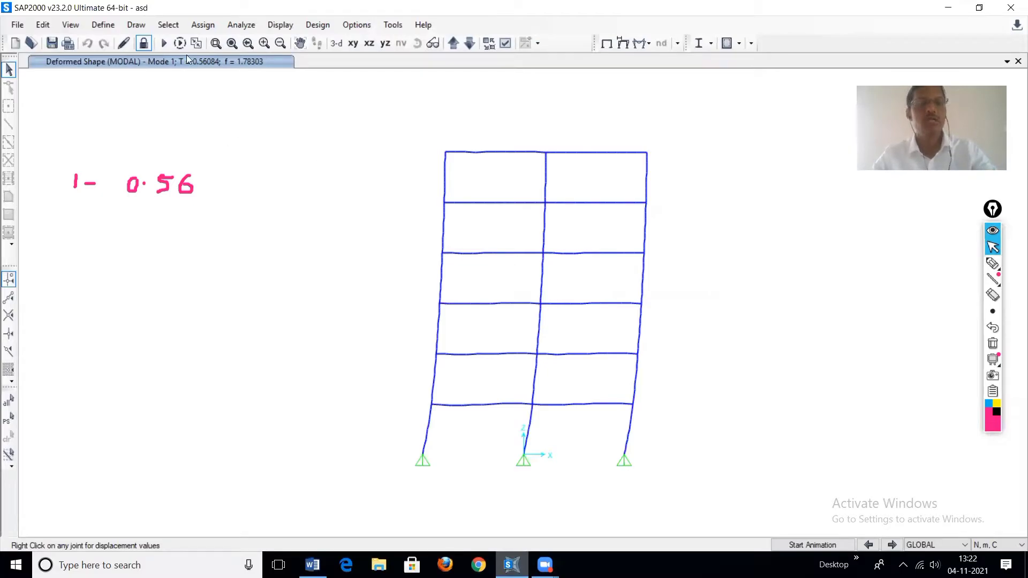
{"action": "left_click", "coordinate": [143, 45]}
{"action": "left_click", "coordinate": [533, 331]}
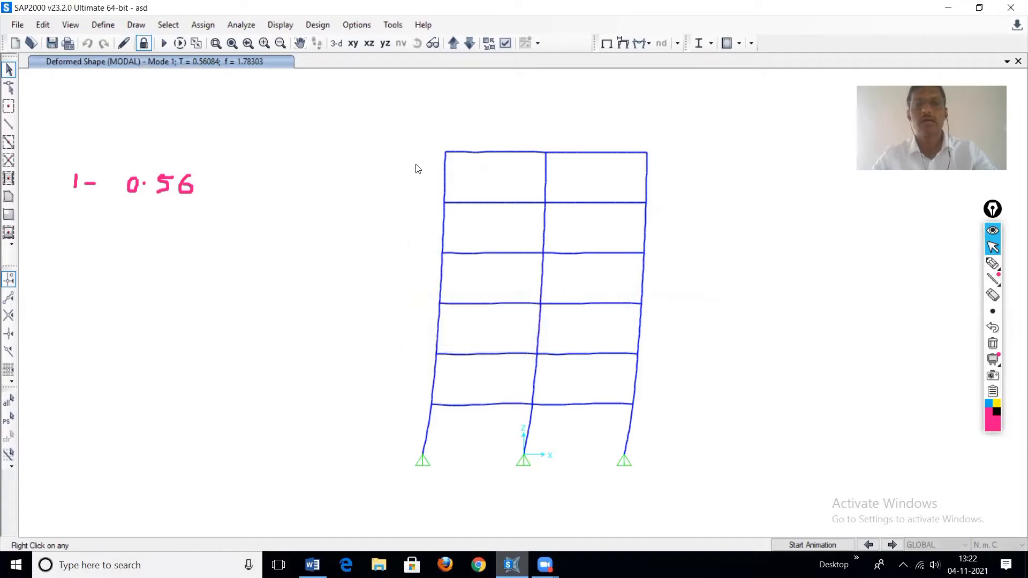
{"action": "left_click_drag", "start_coordinate": [379, 130], "coordinate": [671, 424]}
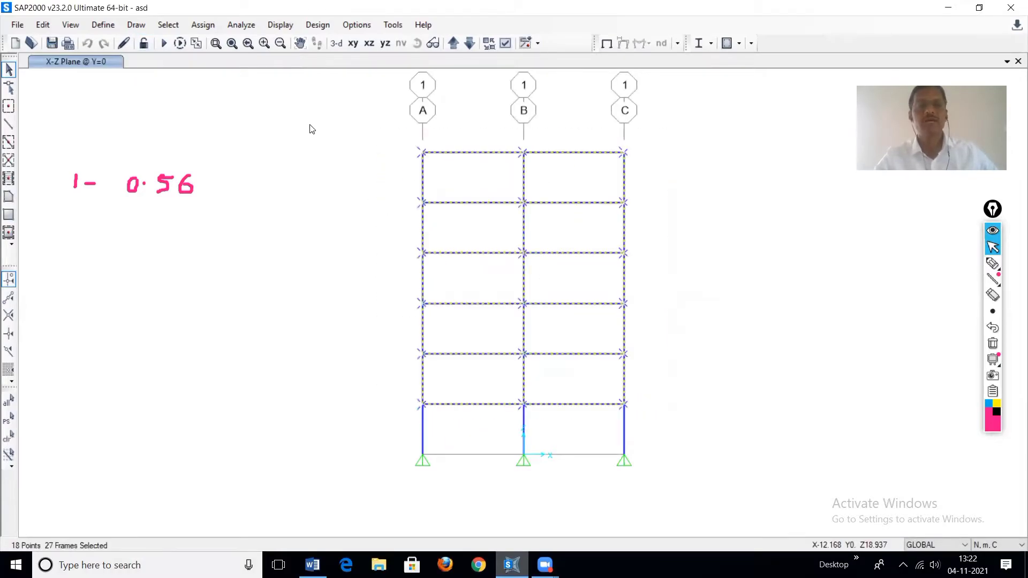
{"action": "left_click", "coordinate": [204, 24]}
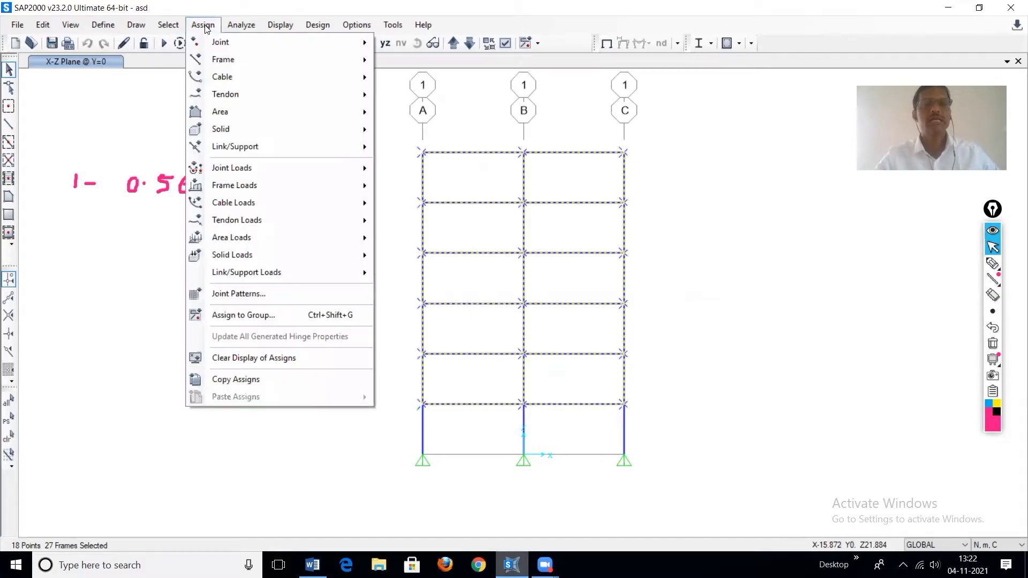
{"action": "mouse_move", "coordinate": [217, 62]}
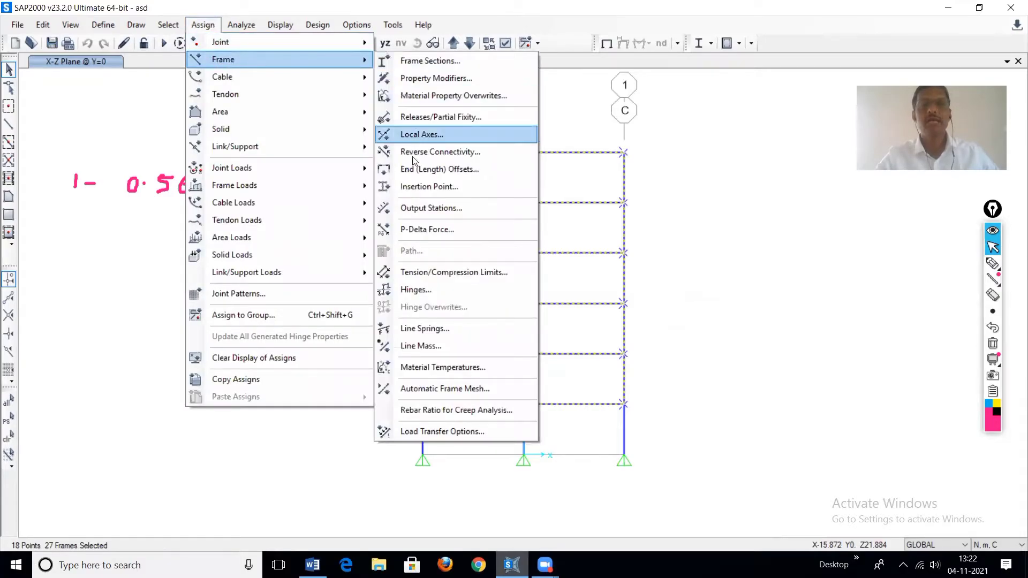
{"action": "left_click", "coordinate": [421, 169]}
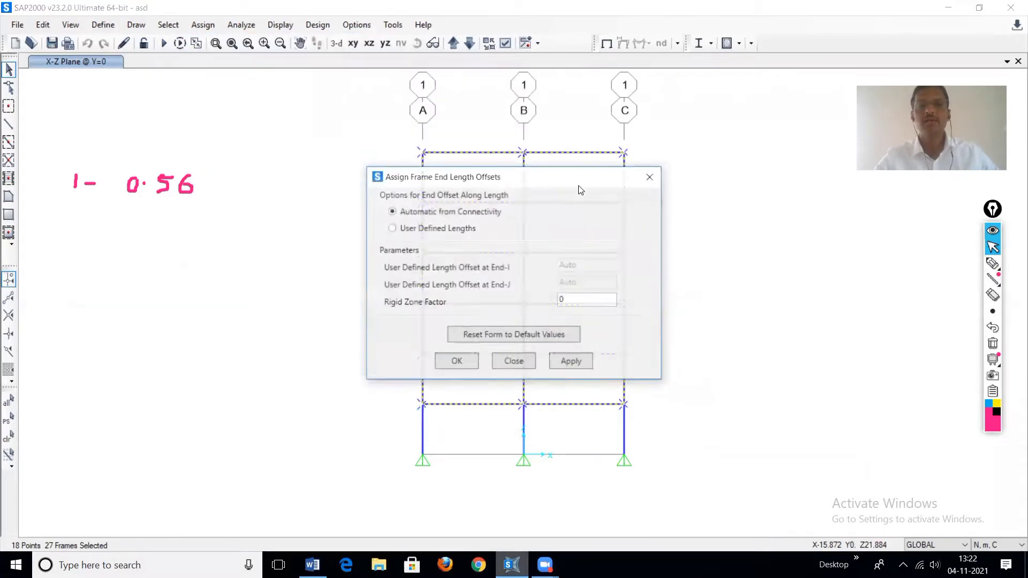
{"action": "left_click", "coordinate": [571, 301]}
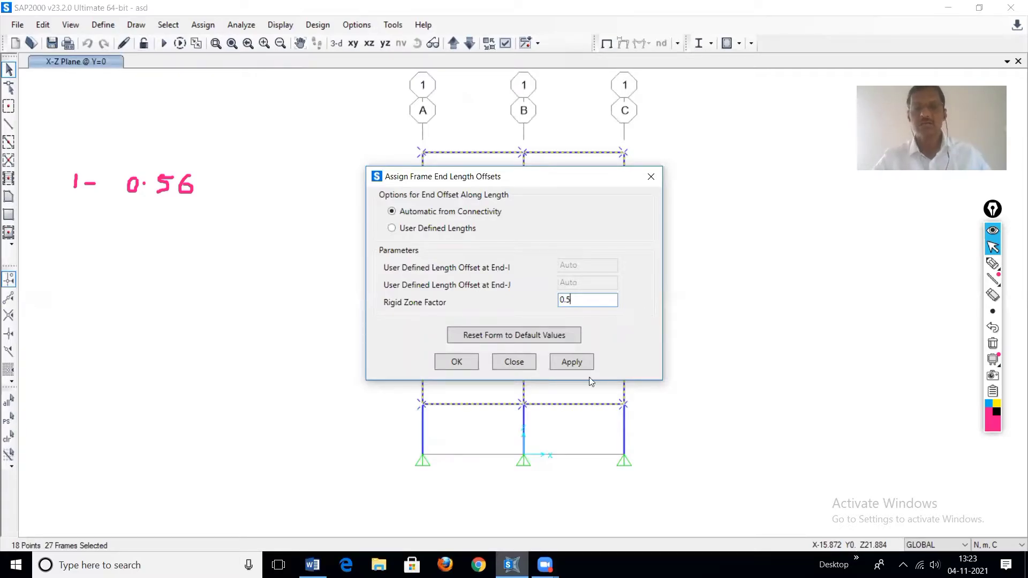
{"action": "left_click", "coordinate": [571, 362]}
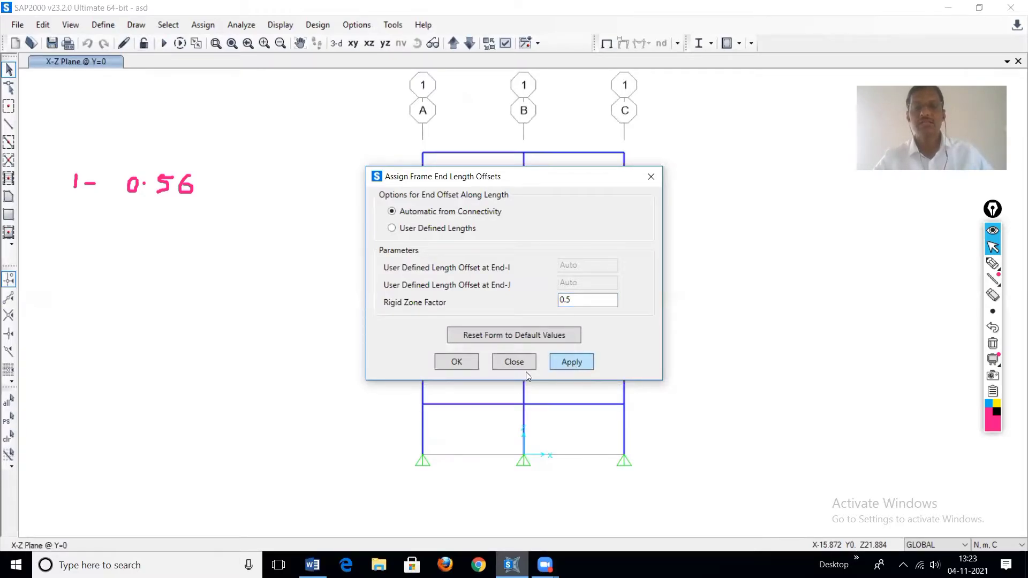
{"action": "left_click", "coordinate": [469, 363]}
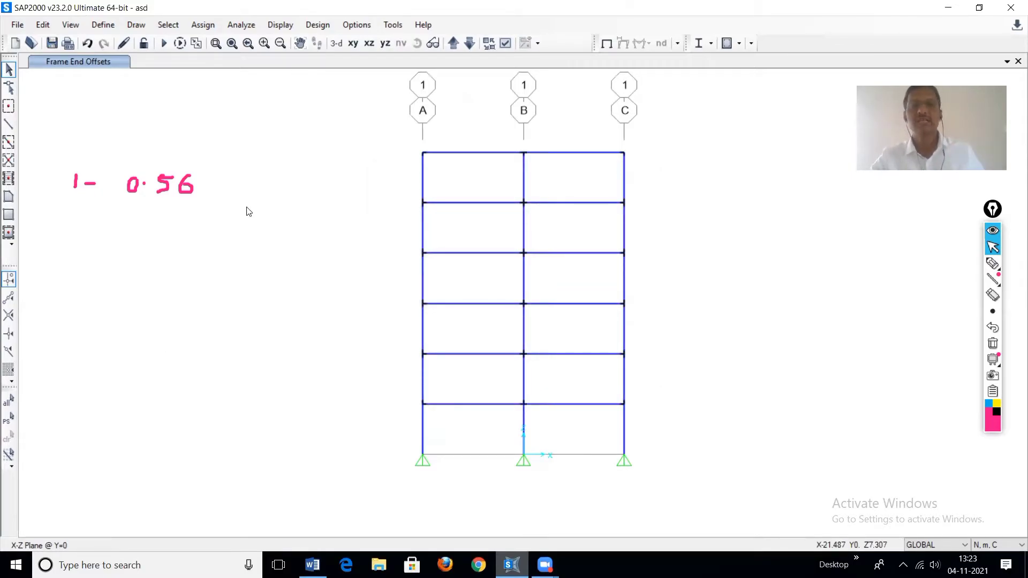
Step: Run the analysis again with the current load case settings
{"action": "left_click", "coordinate": [164, 45]}
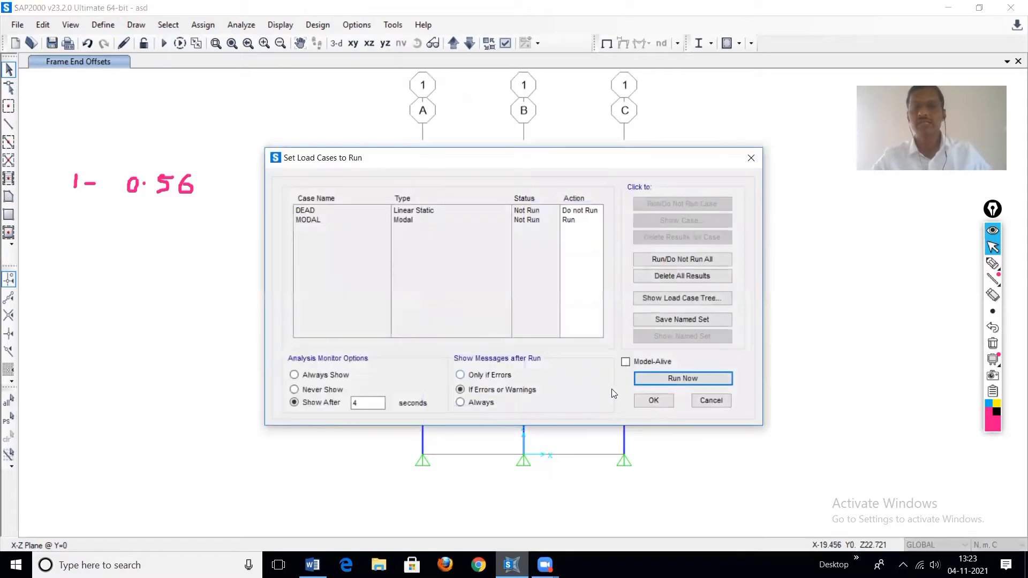
{"action": "key", "text": "Return"}
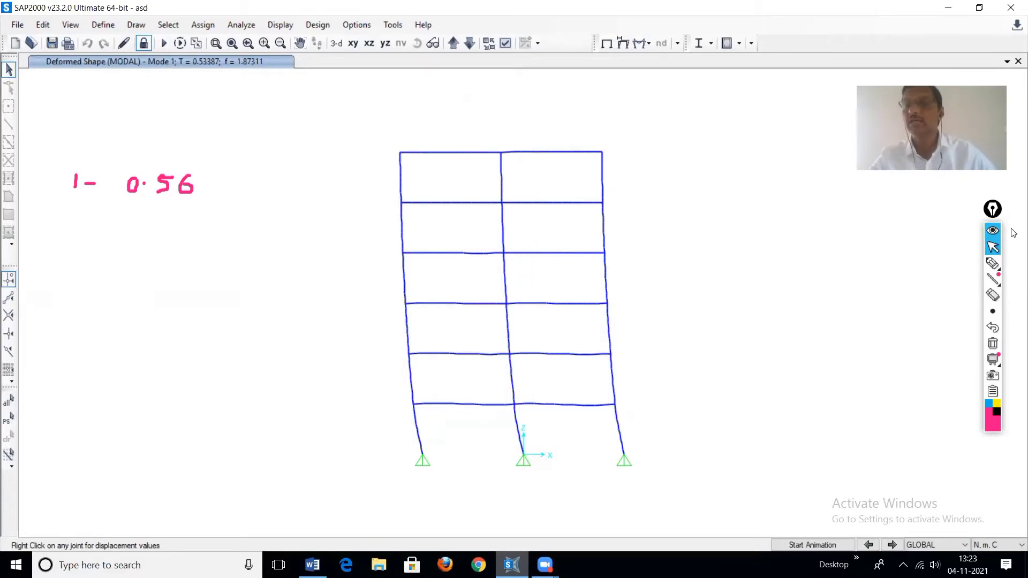
Step: Handwrite the mode 1 period note "2- 0.53" below the first note with the annotation pen
{"action": "mouse_move", "coordinate": [993, 264]}
{"action": "left_click", "coordinate": [943, 266]}
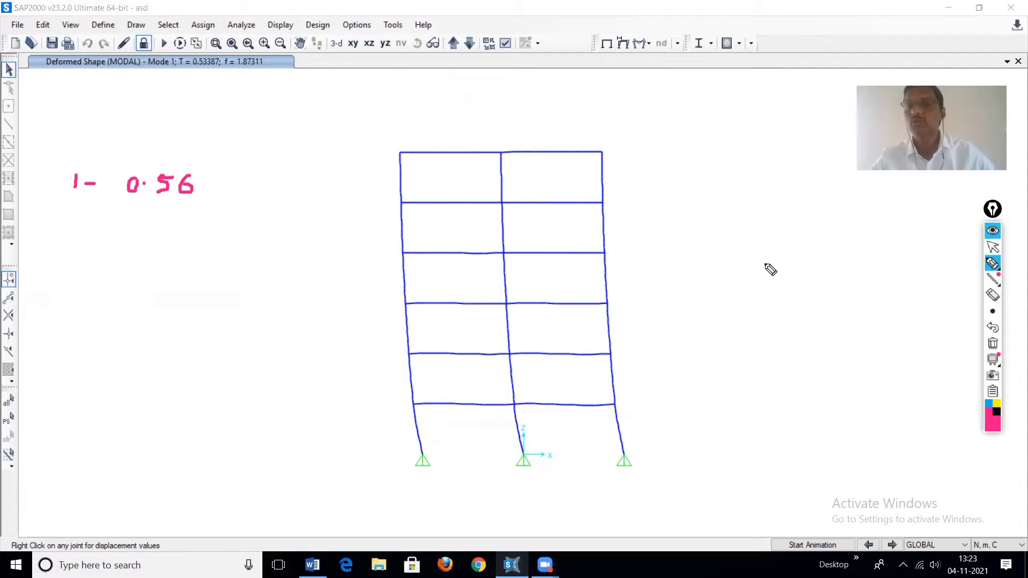
{"action": "mouse_move", "coordinate": [65, 213]}
{"action": "left_mouse_down"}
{"action": "mouse_move", "coordinate": [89, 231]}
{"action": "mouse_move", "coordinate": [101, 219]}
{"action": "mouse_move", "coordinate": [147, 225]}
{"action": "mouse_move", "coordinate": [141, 215]}
{"action": "mouse_move", "coordinate": [166, 232]}
{"action": "mouse_move", "coordinate": [167, 213]}
{"action": "mouse_move", "coordinate": [194, 226]}
{"action": "mouse_move", "coordinate": [187, 233]}
{"action": "left_mouse_up"}
{"action": "left_click", "coordinate": [152, 220]}
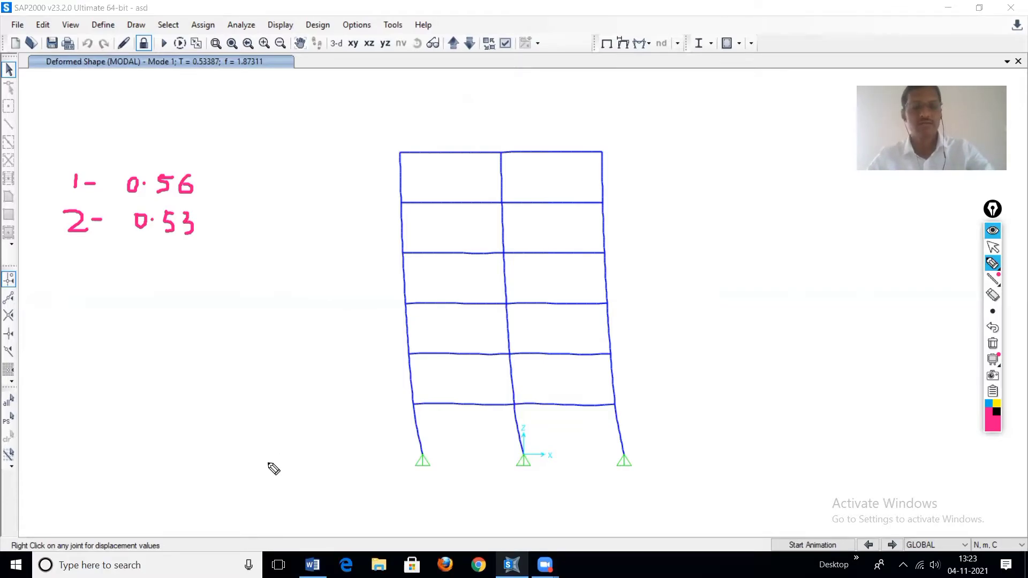
Step: Open the Validatation examples Word document to review the rigid zone factor diagrams, then minimize it
{"action": "left_click", "coordinate": [308, 558]}
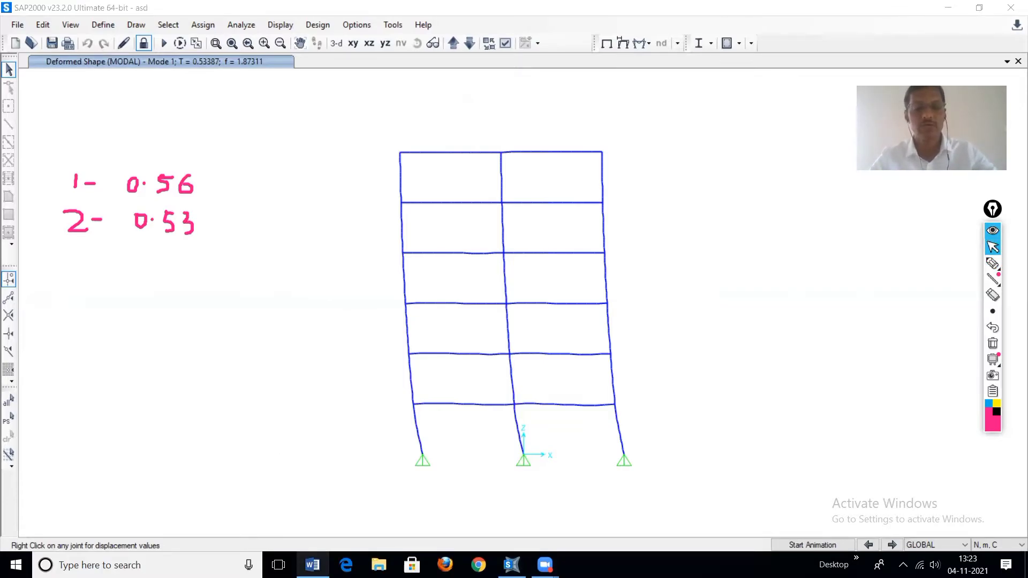
{"action": "left_click", "coordinate": [290, 443]}
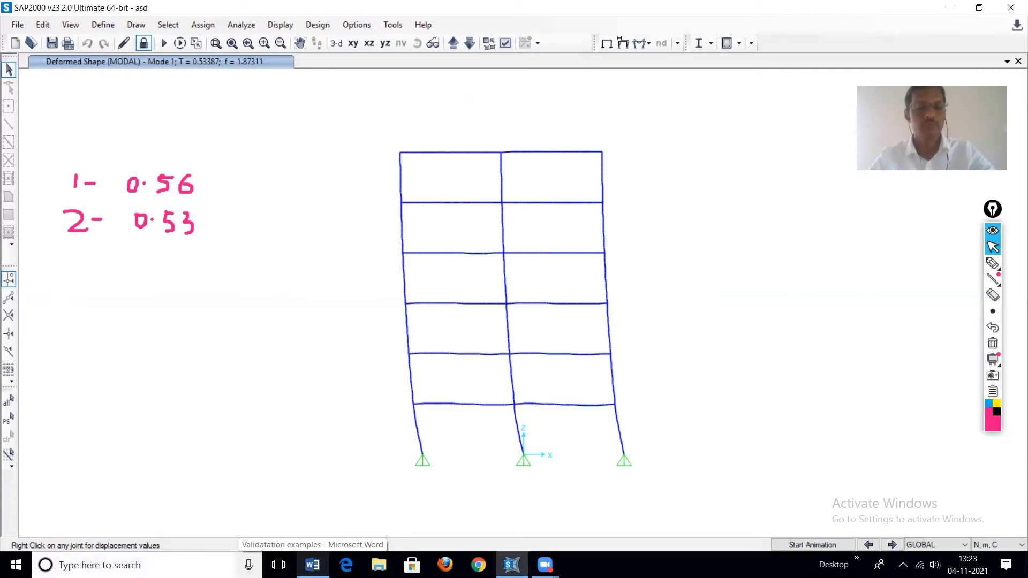
{"action": "left_click", "coordinate": [100, 565]}
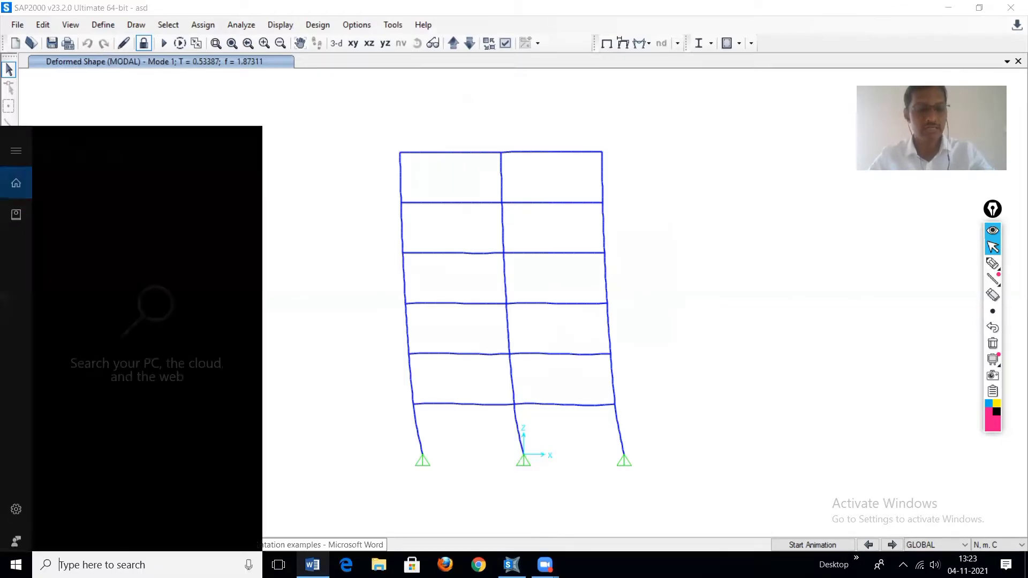
{"action": "type", "text": "w"}
{"action": "left_click", "coordinate": [114, 262]}
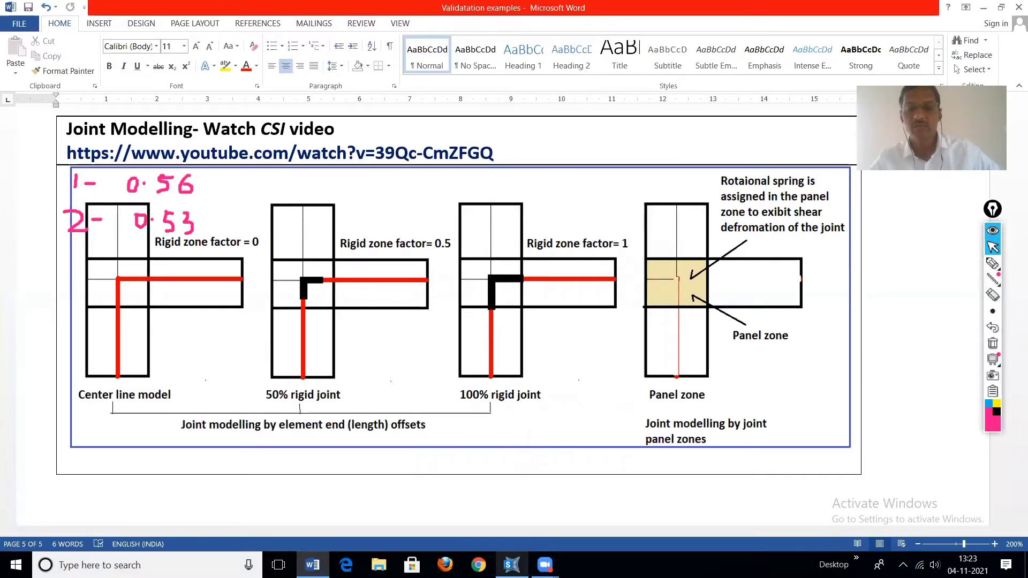
{"action": "left_click", "coordinate": [984, 8]}
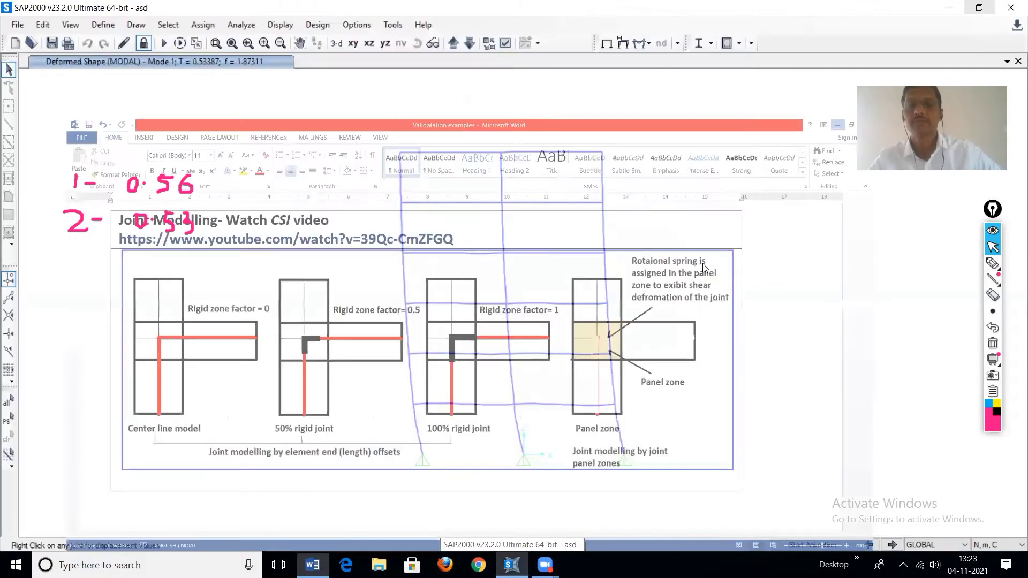
Step: Unlock the model, select the whole frame and assign a rigid zone factor of 1 to the frame end length offsets
{"action": "left_click", "coordinate": [143, 45]}
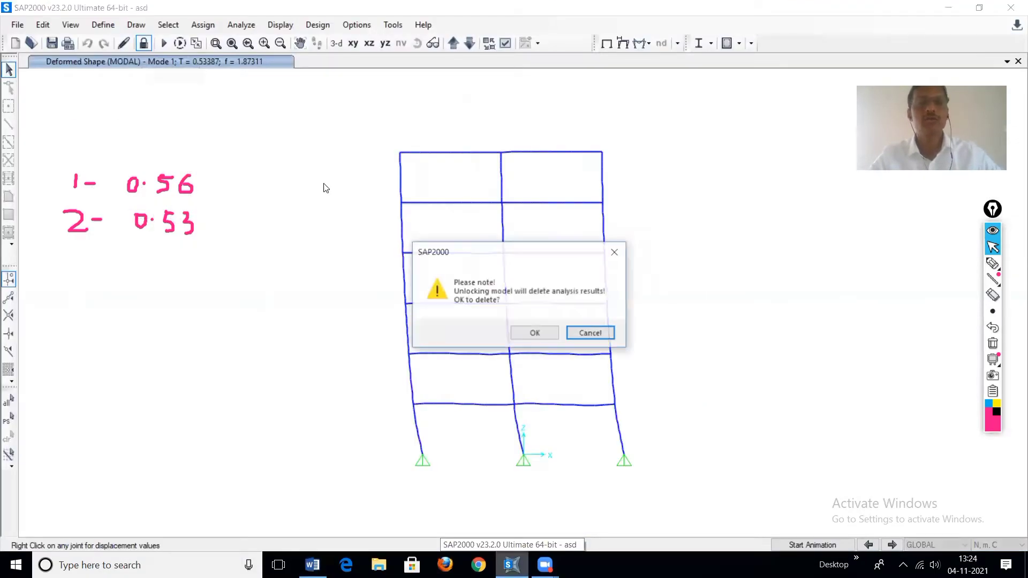
{"action": "left_click", "coordinate": [535, 332]}
{"action": "left_click_drag", "start_coordinate": [381, 130], "coordinate": [679, 434]}
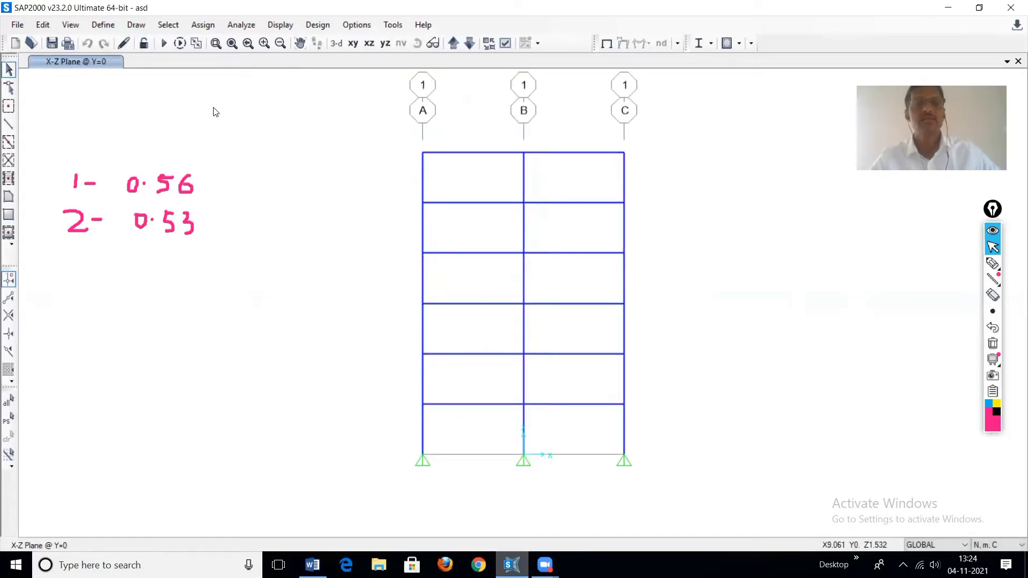
{"action": "left_click", "coordinate": [202, 24]}
{"action": "mouse_move", "coordinate": [351, 67]}
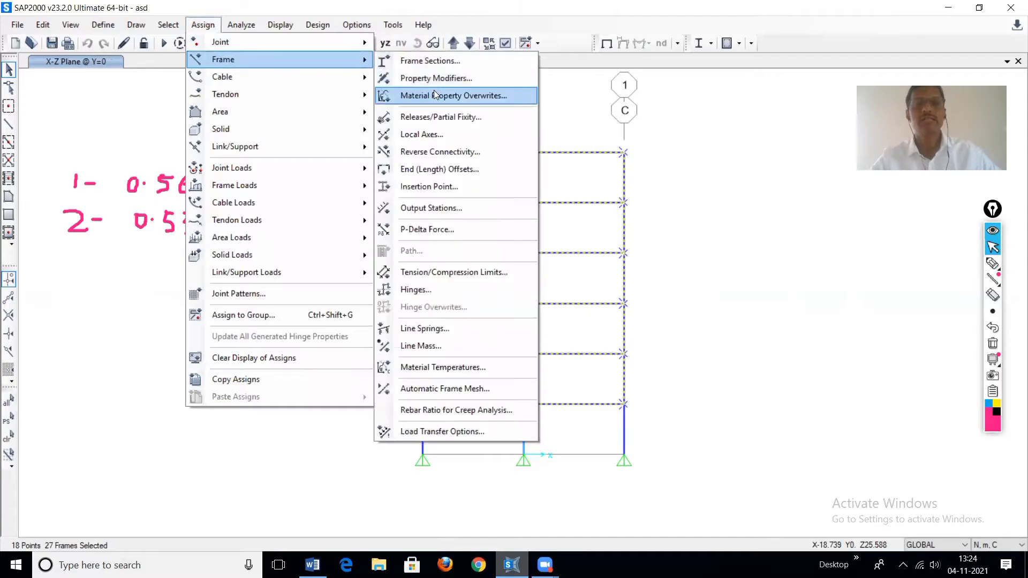
{"action": "left_click", "coordinate": [435, 174]}
{"action": "left_click", "coordinate": [584, 296]}
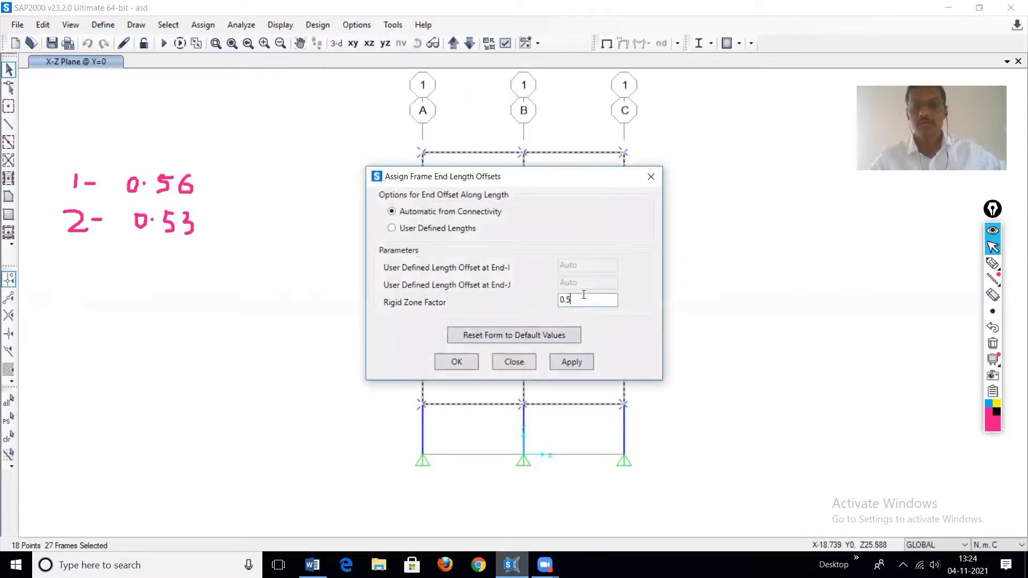
{"action": "type", "text": "1"}
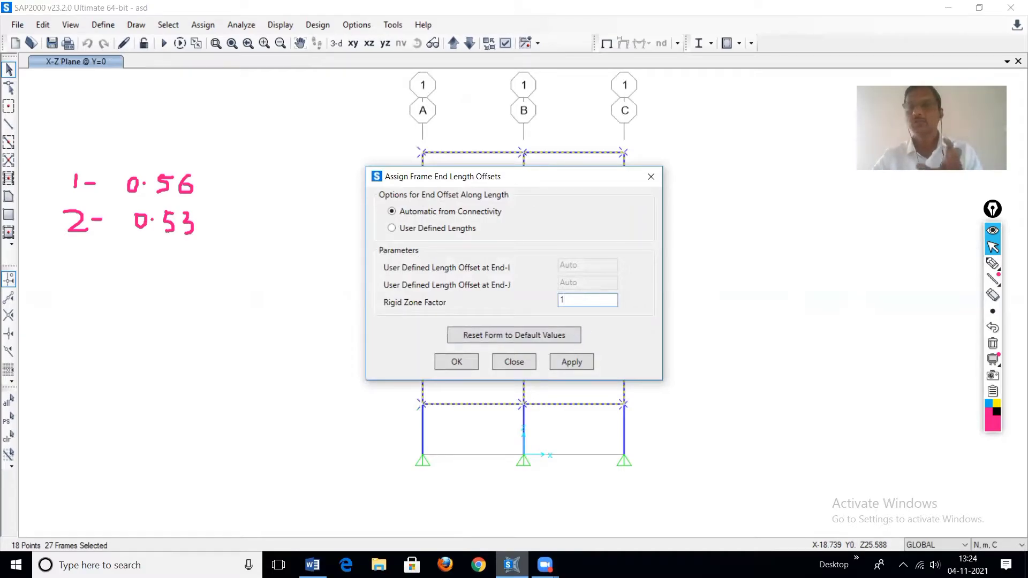
{"action": "left_click", "coordinate": [580, 364]}
{"action": "left_click", "coordinate": [459, 364]}
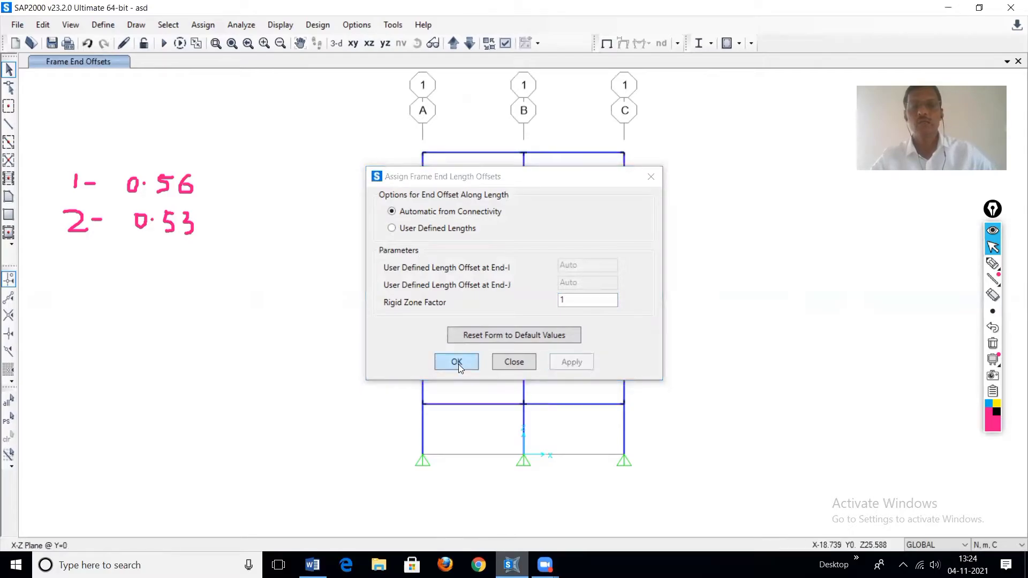
Step: Run the analysis again with the rigid zone factor of 1
{"action": "left_click", "coordinate": [164, 43]}
{"action": "left_click", "coordinate": [681, 377]}
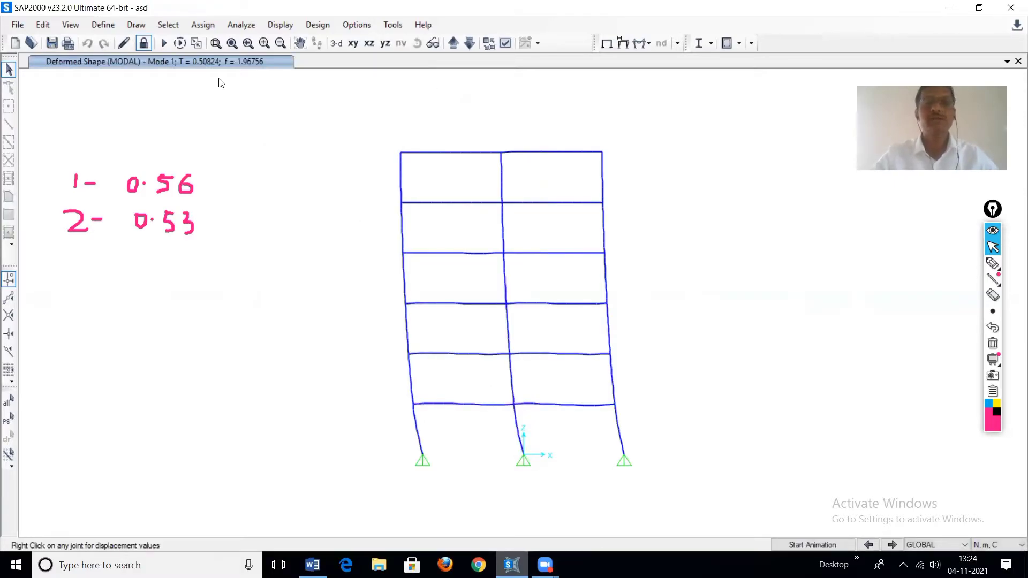
Step: Handwrite the period note "3- 0.50" with the annotation pen and underline the list of results
{"action": "left_click", "coordinate": [992, 266]}
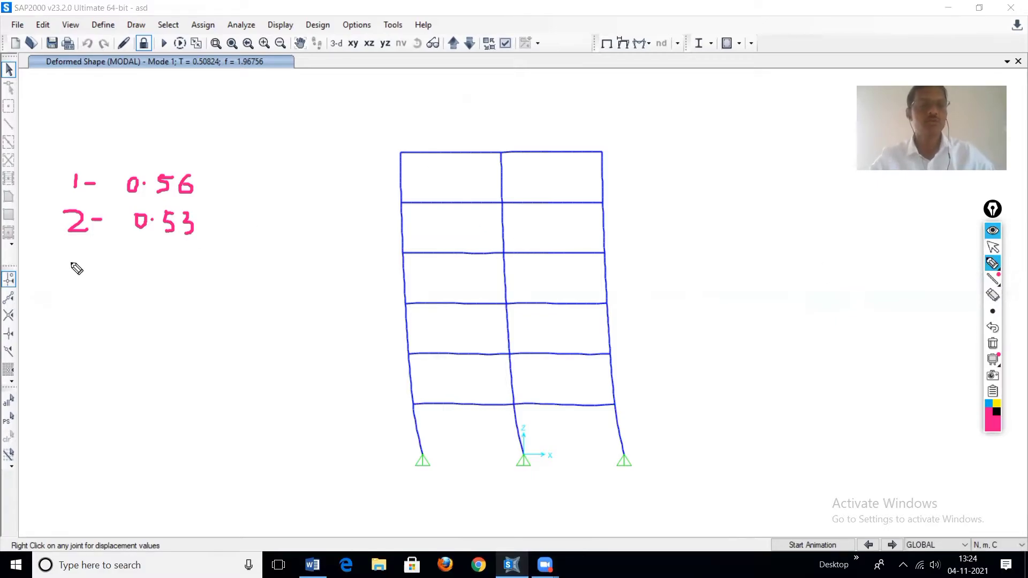
{"action": "mouse_move", "coordinate": [62, 251]}
{"action": "left_mouse_down"}
{"action": "mouse_move", "coordinate": [60, 274]}
{"action": "mouse_move", "coordinate": [98, 263]}
{"action": "mouse_move", "coordinate": [142, 270]}
{"action": "mouse_move", "coordinate": [147, 256]}
{"action": "mouse_move", "coordinate": [193, 271]}
{"action": "mouse_move", "coordinate": [178, 270]}
{"action": "mouse_move", "coordinate": [191, 248]}
{"action": "mouse_move", "coordinate": [207, 268]}
{"action": "mouse_move", "coordinate": [210, 249]}
{"action": "left_mouse_up"}
{"action": "left_click", "coordinate": [159, 266]}
{"action": "left_click_drag", "start_coordinate": [47, 293], "coordinate": [239, 295]}
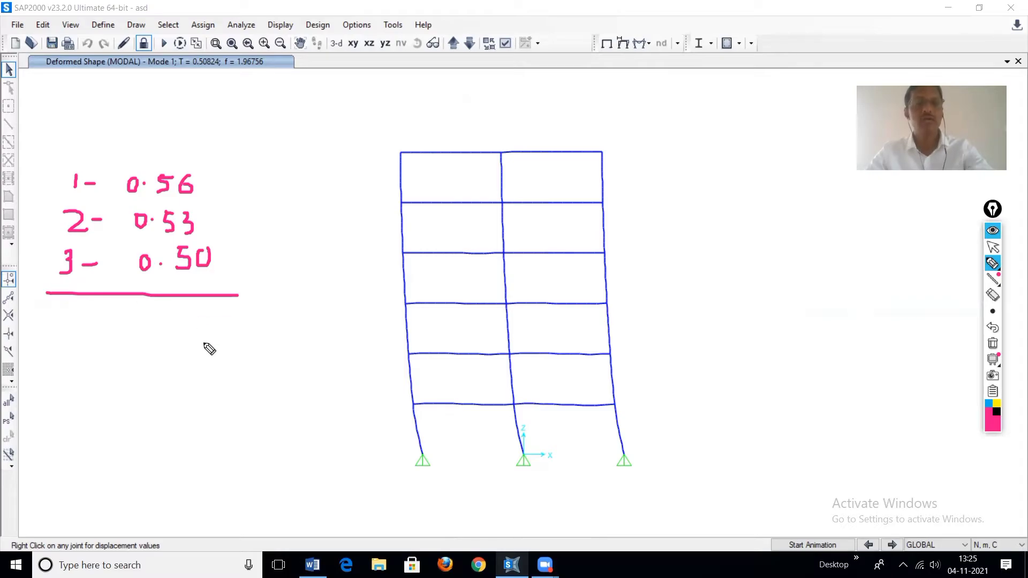
{"action": "key", "text": "ctrl+shift+2"}
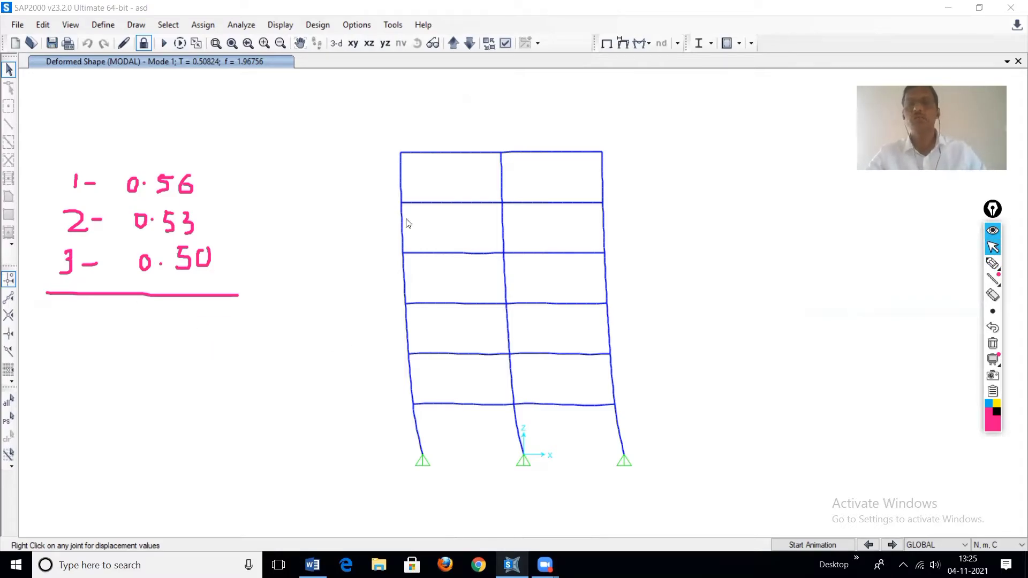
Step: Unlock the model and inspect the end length offset assignments of a top beam and a column
{"action": "right_click", "coordinate": [401, 154]}
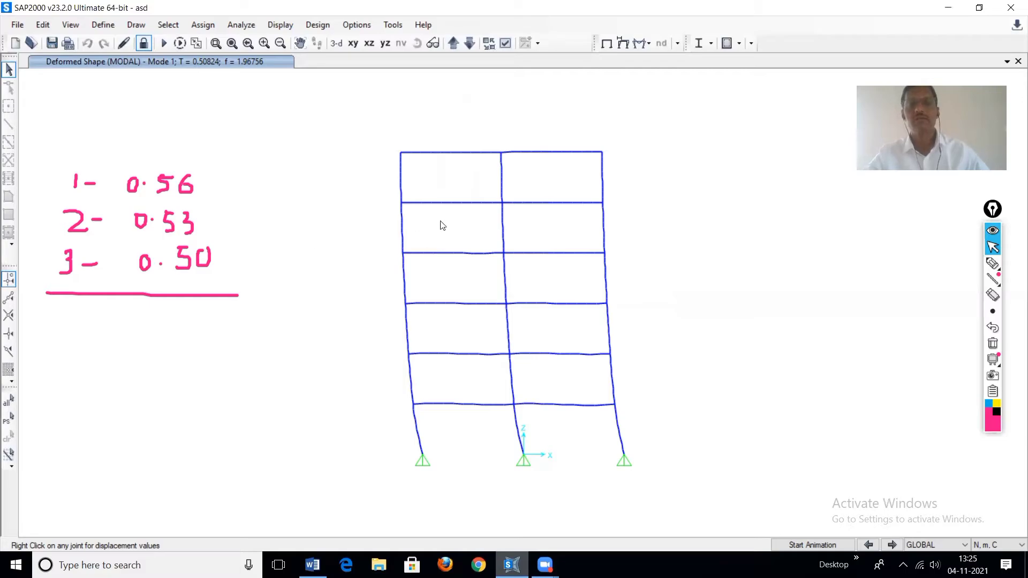
{"action": "left_click", "coordinate": [144, 44]}
{"action": "left_click", "coordinate": [536, 334]}
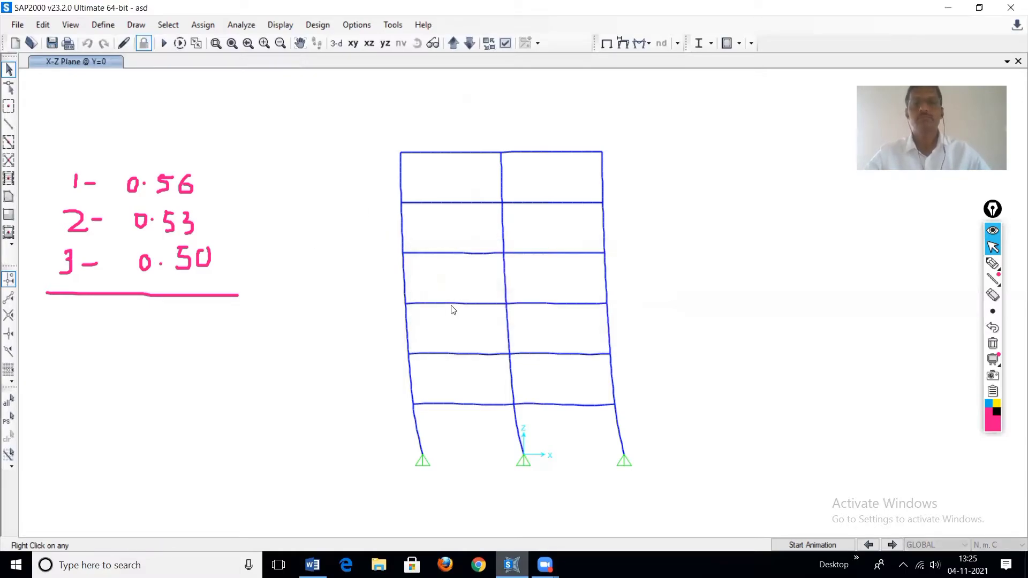
{"action": "right_click", "coordinate": [468, 154]}
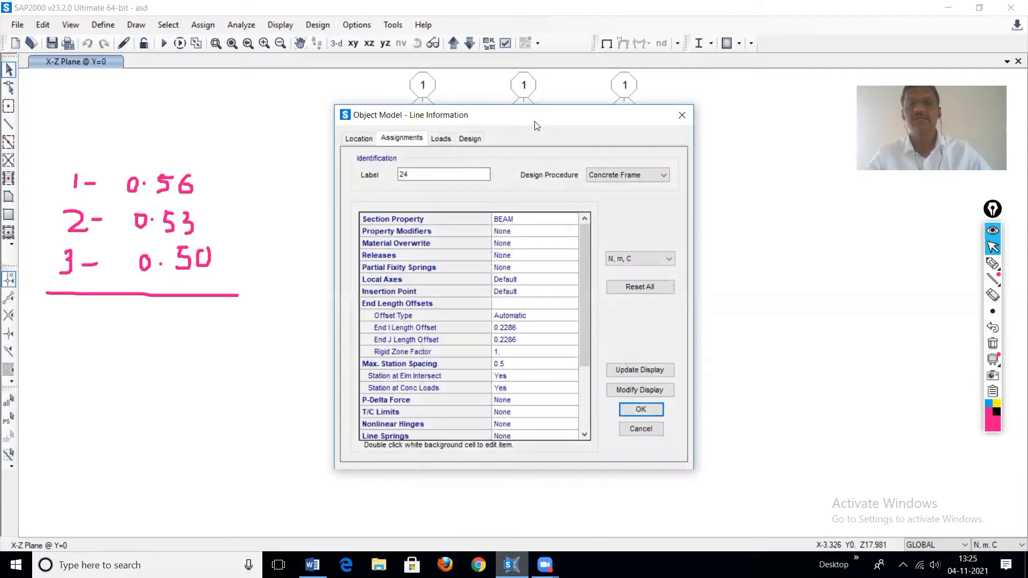
{"action": "left_click_drag", "start_coordinate": [532, 122], "coordinate": [708, 66]}
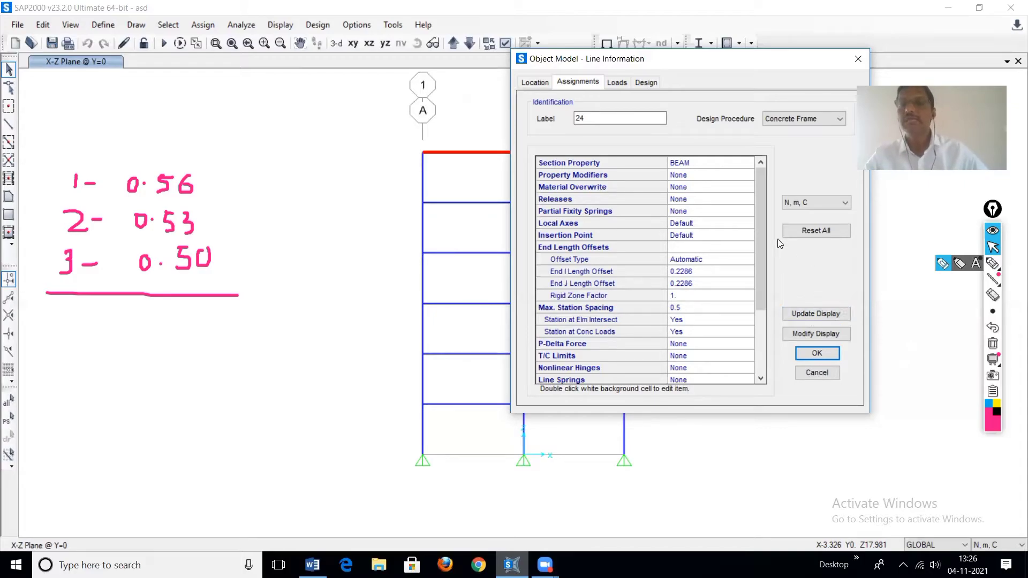
{"action": "left_click", "coordinate": [818, 354]}
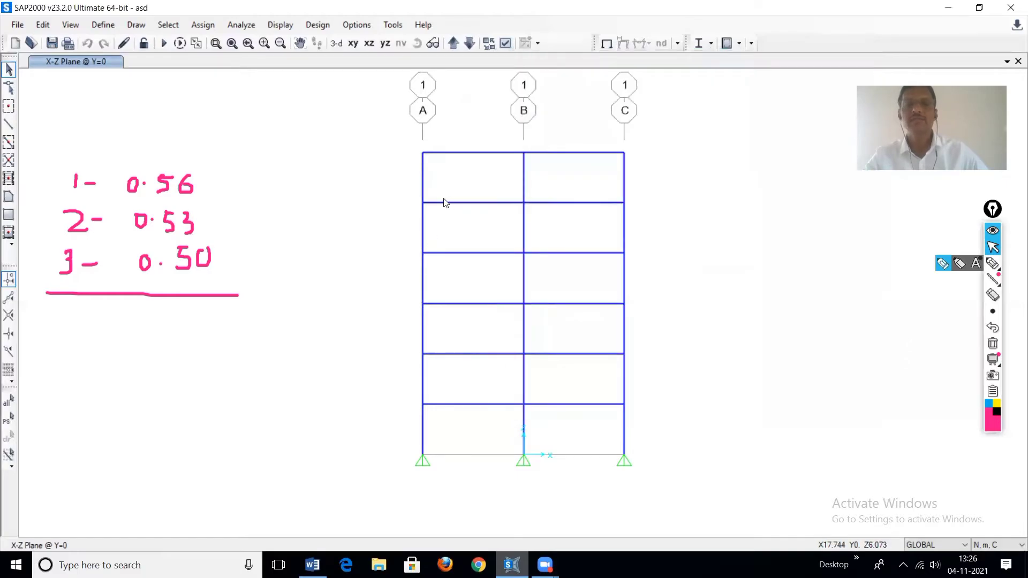
{"action": "left_click", "coordinate": [423, 181]}
{"action": "right_click", "coordinate": [422, 181]}
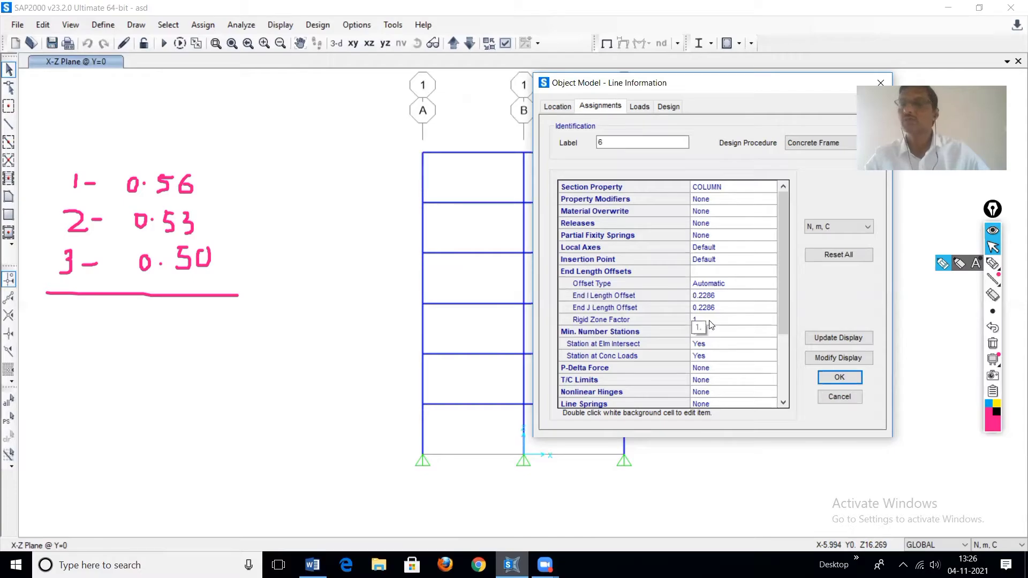
{"action": "left_click", "coordinate": [850, 378]}
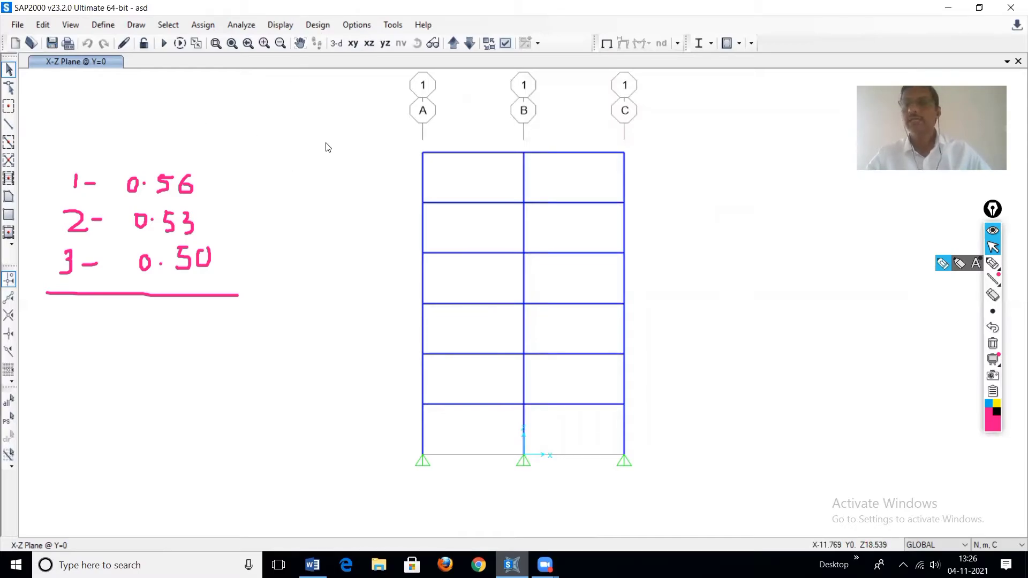
Step: Select the whole frame and open the Assign Joint Panel Zones dialog
{"action": "left_click_drag", "start_coordinate": [381, 132], "coordinate": [682, 438]}
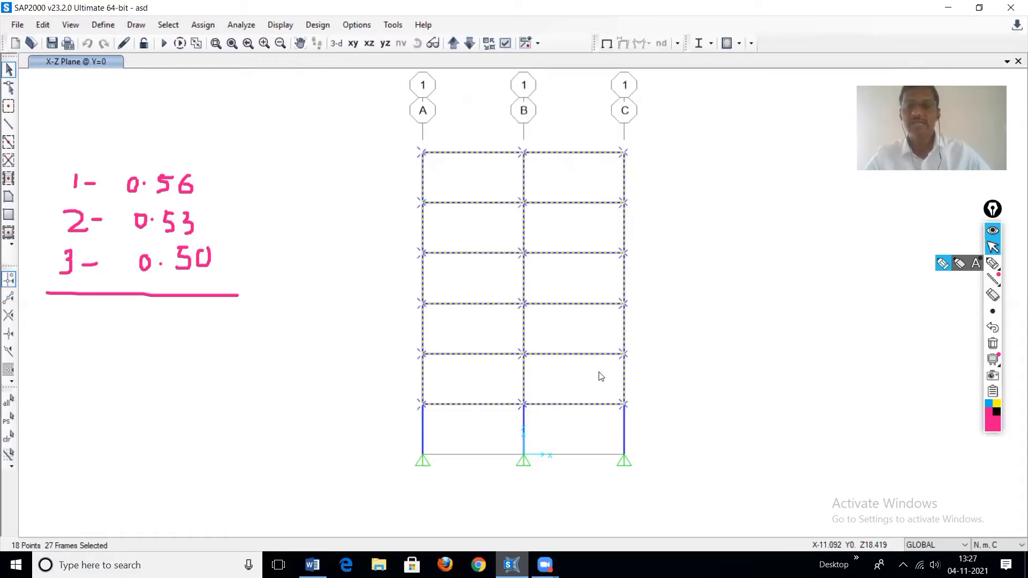
{"action": "left_click", "coordinate": [203, 24]}
{"action": "mouse_move", "coordinate": [220, 46]}
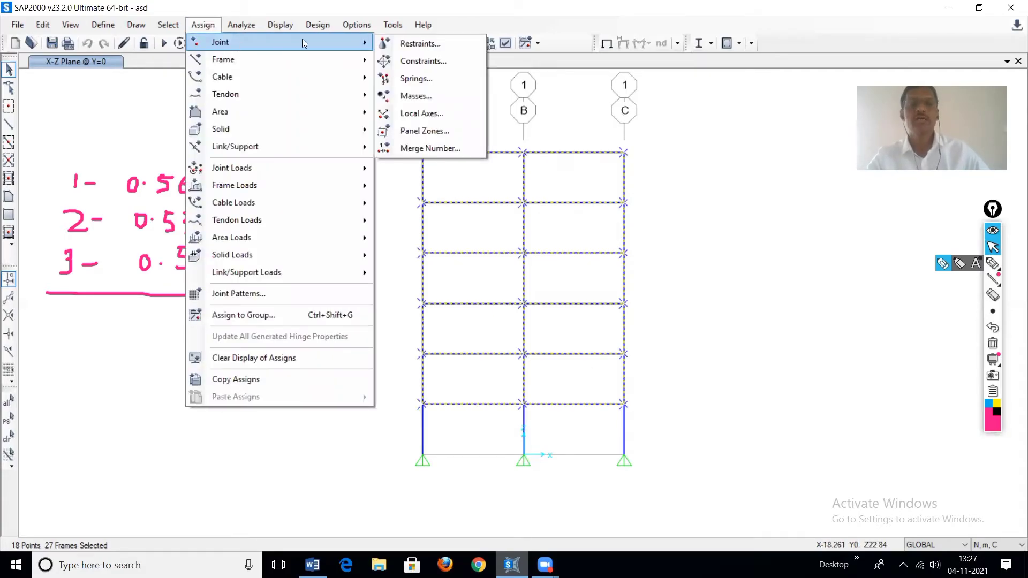
{"action": "left_click", "coordinate": [429, 134]}
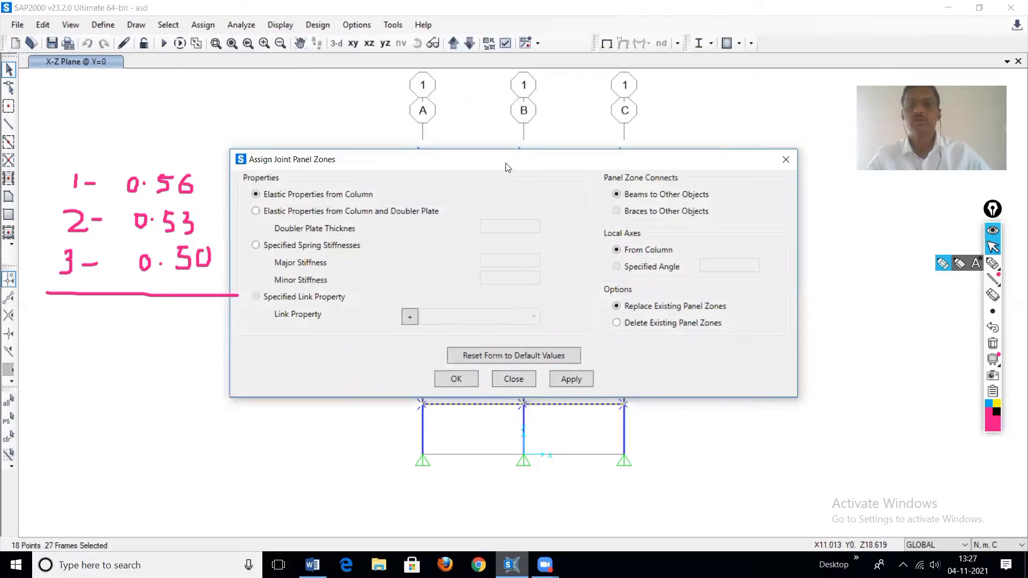
{"action": "left_click_drag", "start_coordinate": [534, 154], "coordinate": [716, 48]}
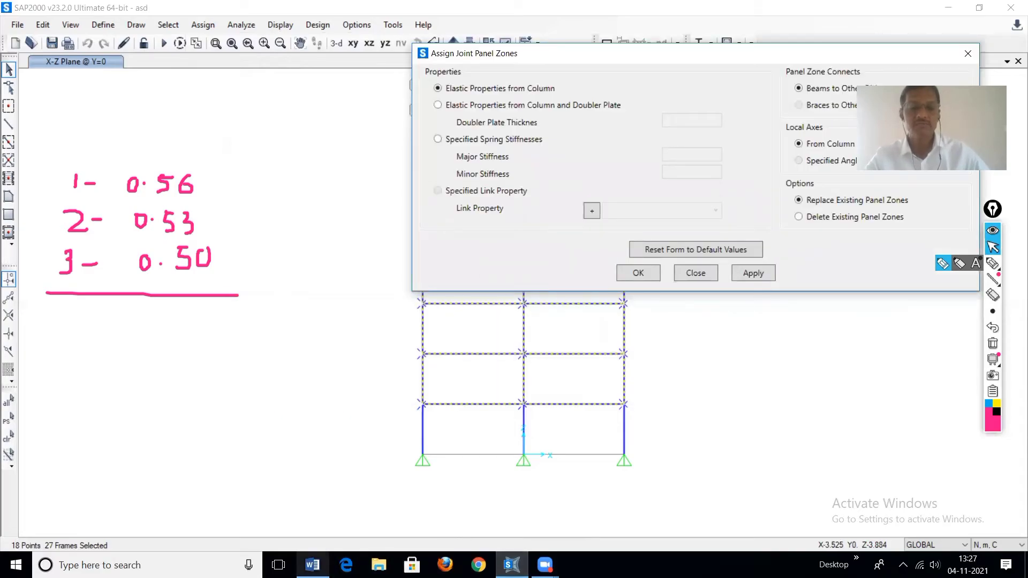
Step: Reopen the Validatation examples Word document to review the panel zone diagram, then return to SAP2000
{"action": "left_click", "coordinate": [136, 565]}
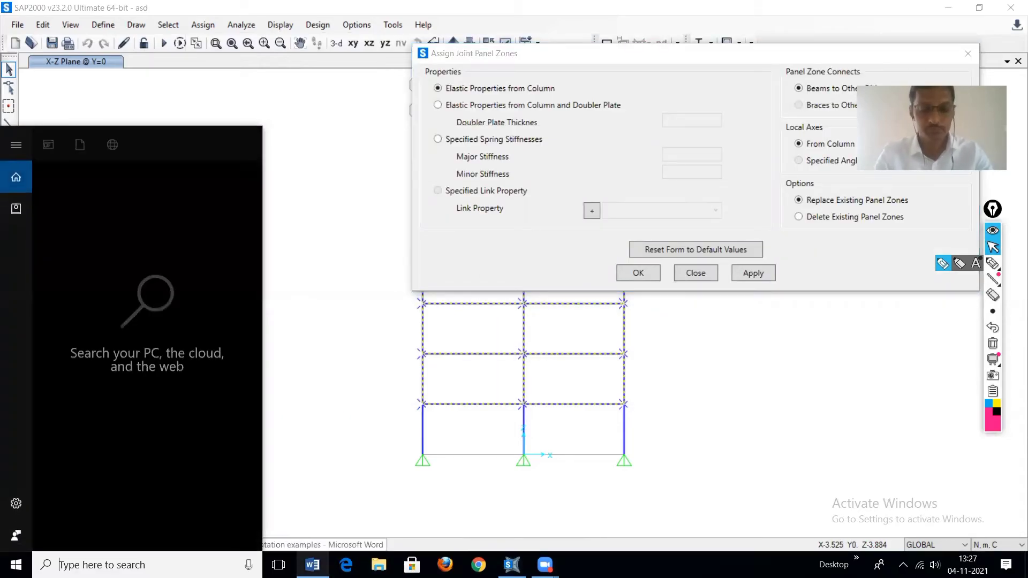
{"action": "type", "text": "va"}
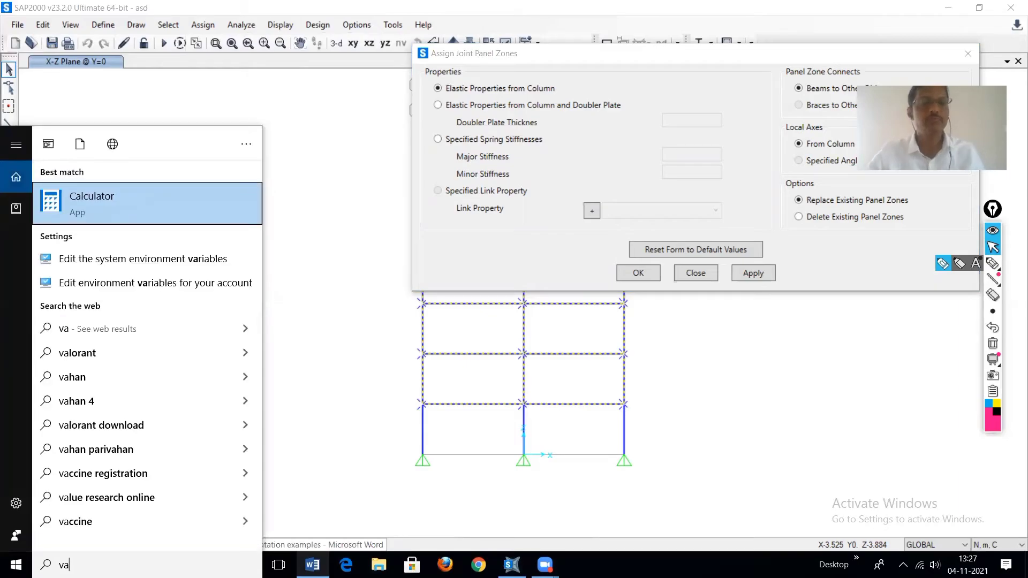
{"action": "key", "text": "BackSpace"}
{"action": "key", "text": "BackSpace"}
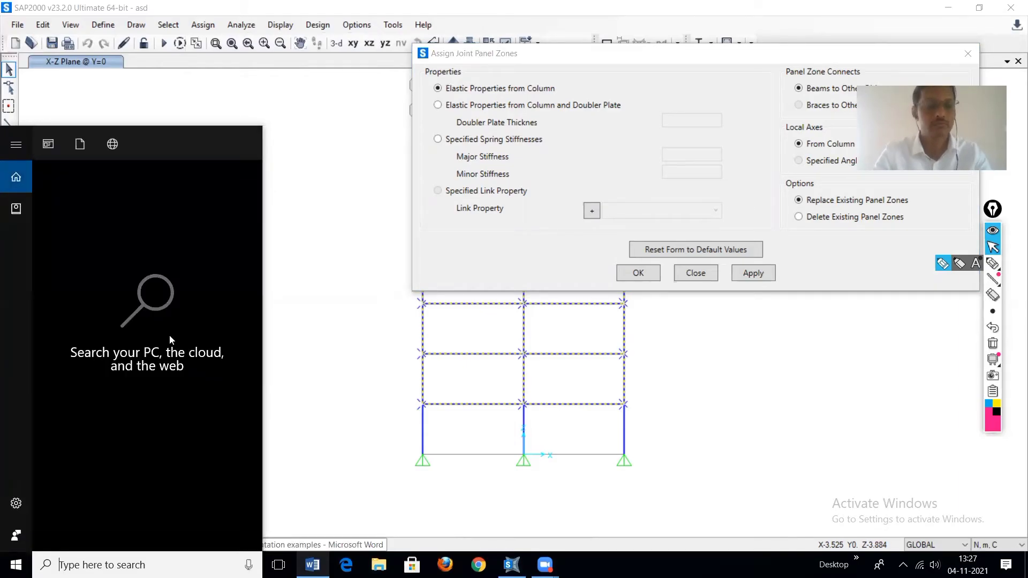
{"action": "type", "text": "wor"}
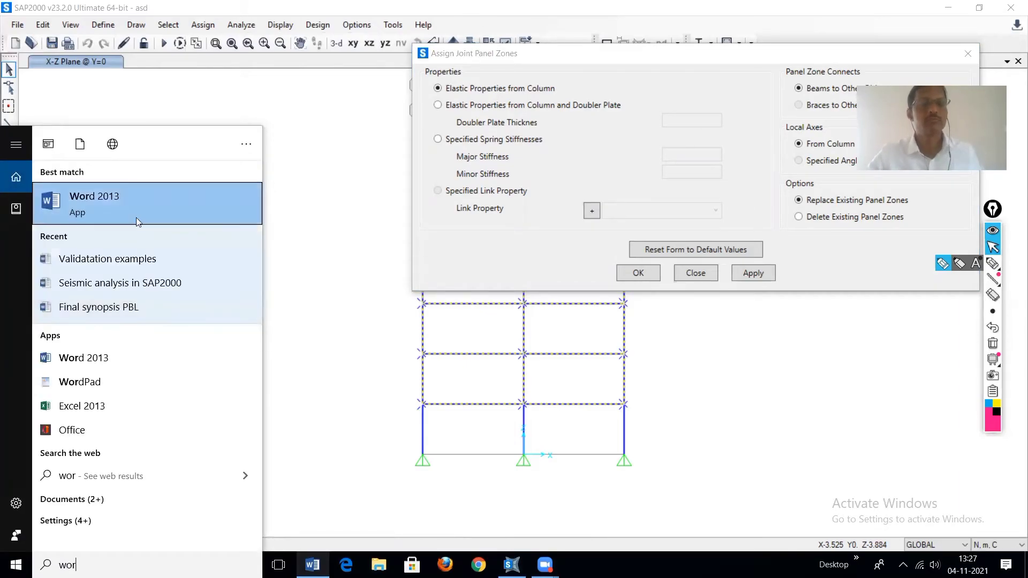
{"action": "left_click", "coordinate": [129, 256]}
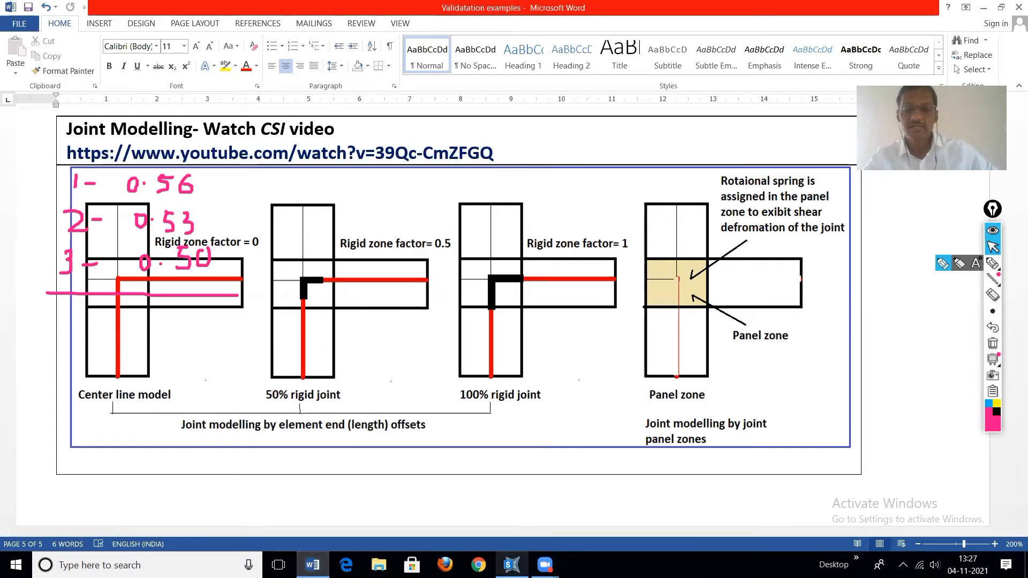
{"action": "left_click", "coordinate": [511, 565]}
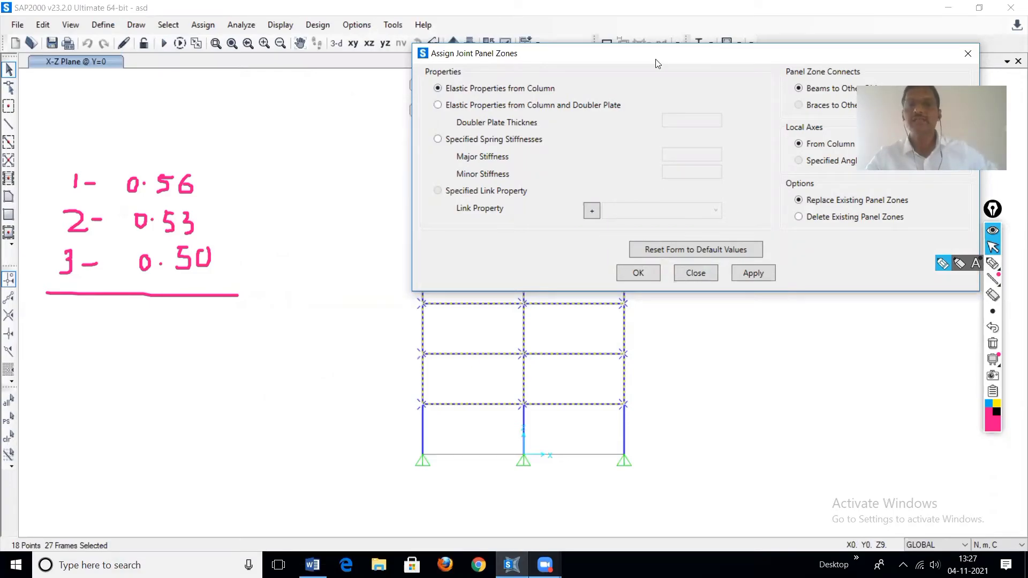
Step: Assign joint panel zones with elastic properties from column to the selected frame, and run the modal analysis
{"action": "left_click_drag", "start_coordinate": [656, 60], "coordinate": [540, 60]}
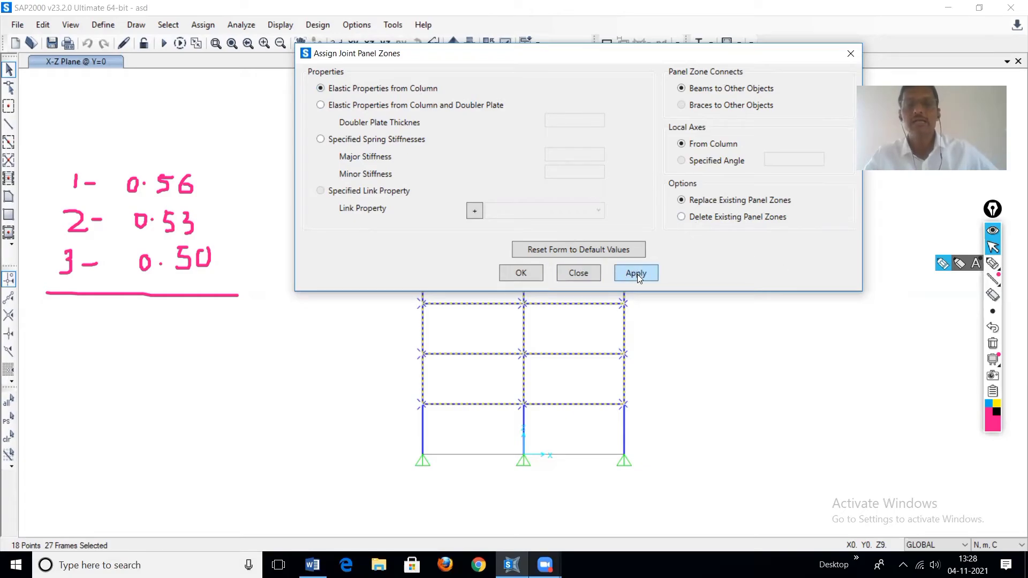
{"action": "left_click", "coordinate": [522, 273]}
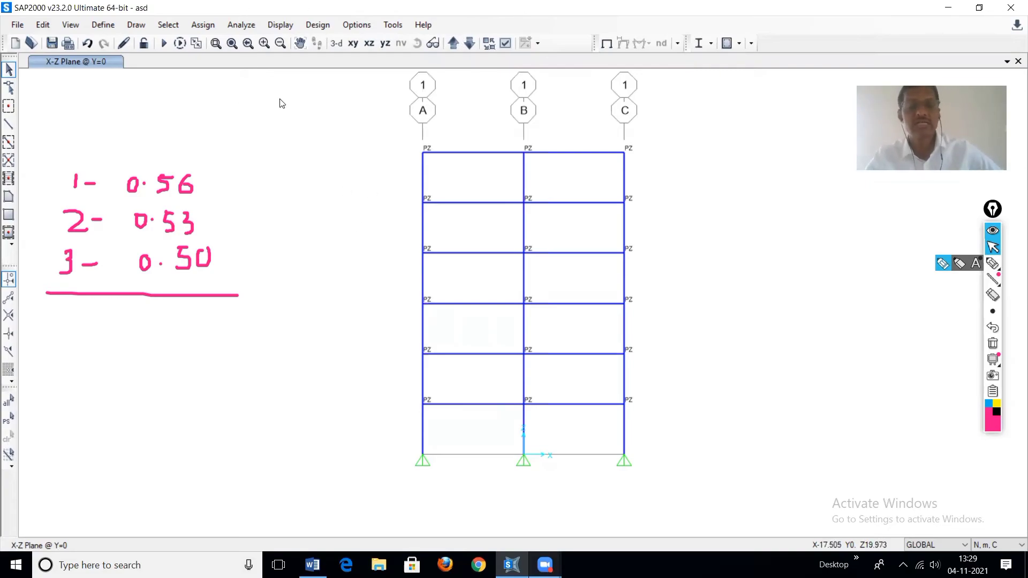
{"action": "left_click", "coordinate": [165, 44]}
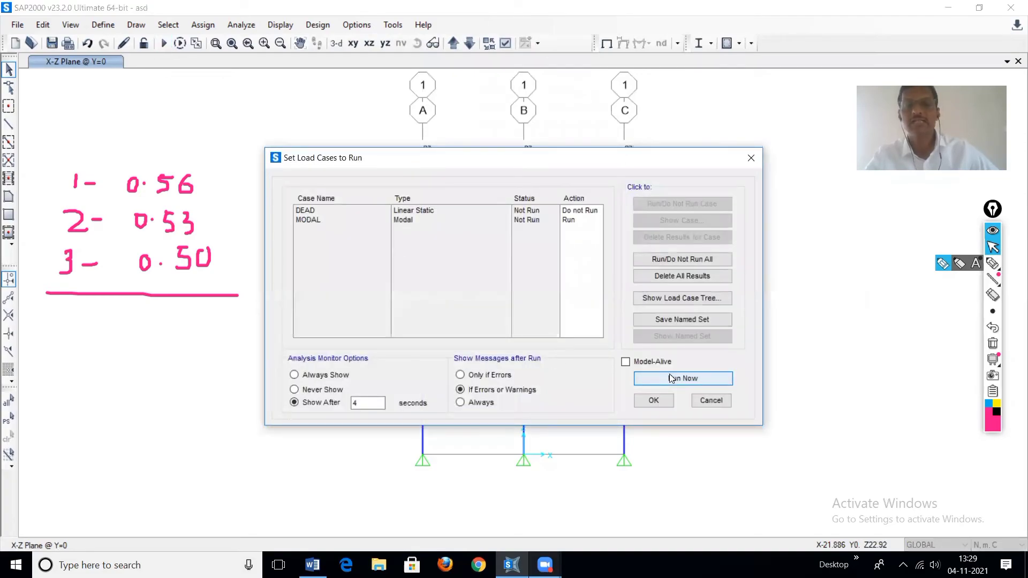
{"action": "left_click", "coordinate": [672, 379]}
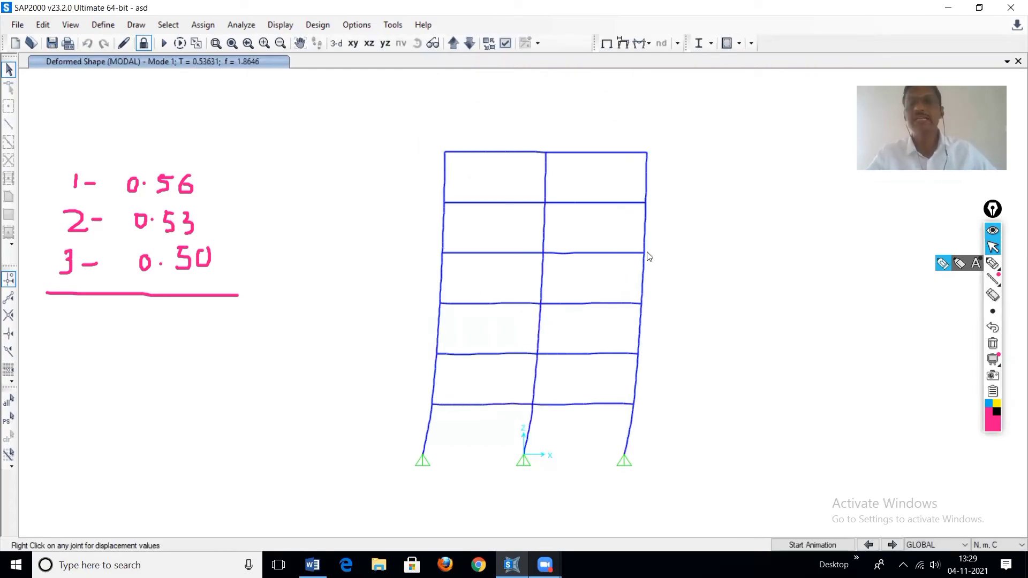
Step: Handwrite the period note "4- 0.53" below the underlined results with the annotation pen
{"action": "left_click", "coordinate": [944, 266]}
{"action": "mouse_move", "coordinate": [66, 312]}
{"action": "left_mouse_down"}
{"action": "mouse_move", "coordinate": [64, 328]}
{"action": "mouse_move", "coordinate": [133, 331]}
{"action": "mouse_move", "coordinate": [146, 318]}
{"action": "mouse_move", "coordinate": [185, 326]}
{"action": "mouse_move", "coordinate": [171, 332]}
{"action": "mouse_move", "coordinate": [186, 311]}
{"action": "mouse_move", "coordinate": [218, 316]}
{"action": "mouse_move", "coordinate": [218, 337]}
{"action": "mouse_move", "coordinate": [199, 339]}
{"action": "left_mouse_up"}
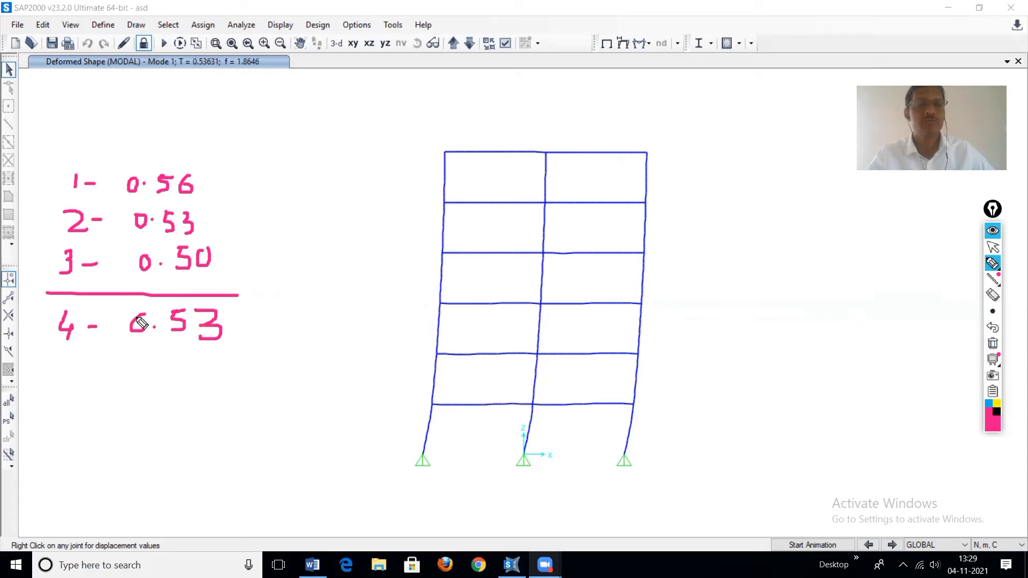
{"action": "left_click_drag", "start_coordinate": [138, 317], "coordinate": [143, 328]}
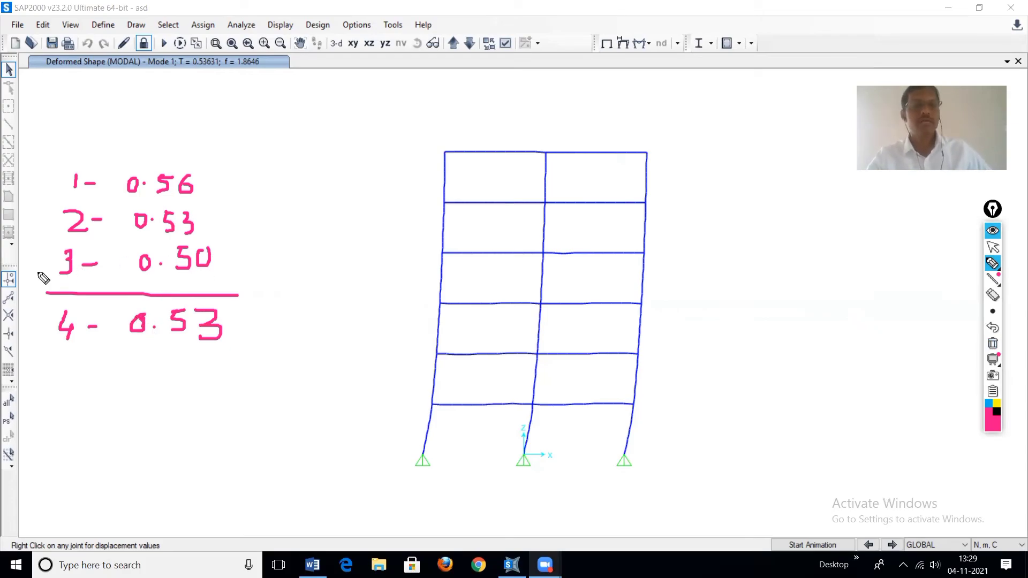
Step: Annotate the results list with a tick beside 3, a bracket joining 2 and 4, and a circle around everything
{"action": "mouse_move", "coordinate": [32, 263]}
{"action": "left_mouse_down"}
{"action": "mouse_move", "coordinate": [40, 272]}
{"action": "mouse_move", "coordinate": [58, 253]}
{"action": "left_mouse_up"}
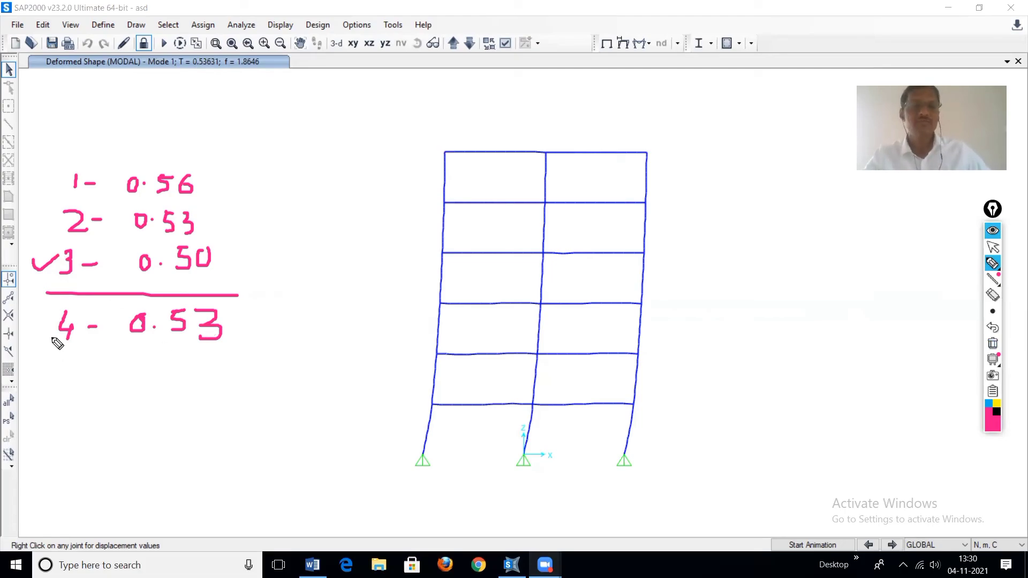
{"action": "mouse_move", "coordinate": [213, 222]}
{"action": "left_mouse_down"}
{"action": "mouse_move", "coordinate": [247, 285]}
{"action": "mouse_move", "coordinate": [249, 311]}
{"action": "mouse_move", "coordinate": [231, 314]}
{"action": "left_mouse_up"}
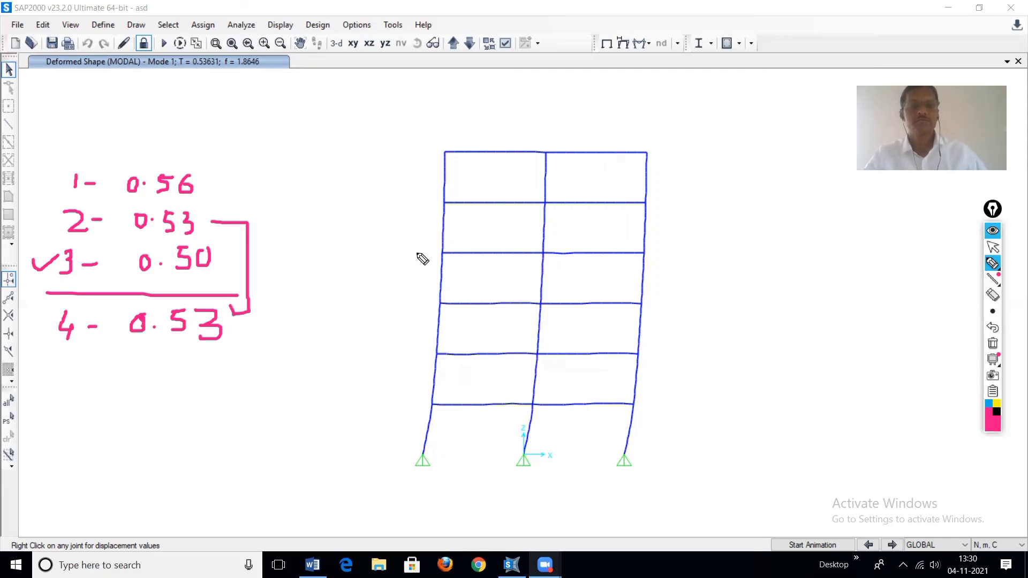
{"action": "mouse_move", "coordinate": [101, 148]}
{"action": "left_mouse_down"}
{"action": "mouse_move", "coordinate": [52, 174]}
{"action": "mouse_move", "coordinate": [86, 412]}
{"action": "mouse_move", "coordinate": [313, 347]}
{"action": "left_mouse_up"}
{"action": "mouse_move", "coordinate": [316, 278]}
{"action": "left_mouse_down"}
{"action": "mouse_move", "coordinate": [131, 164]}
{"action": "mouse_move", "coordinate": [97, 157]}
{"action": "left_mouse_up"}
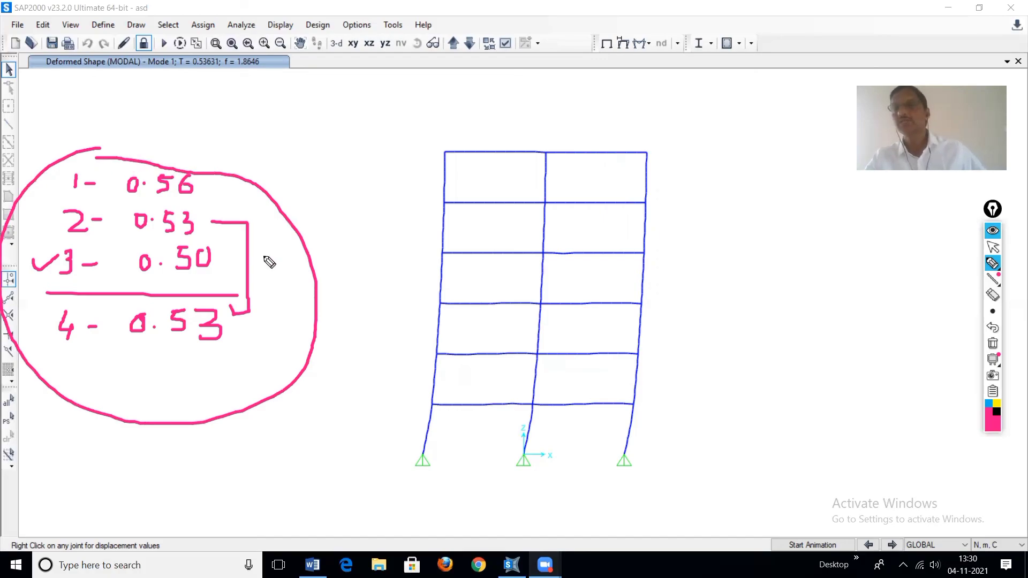